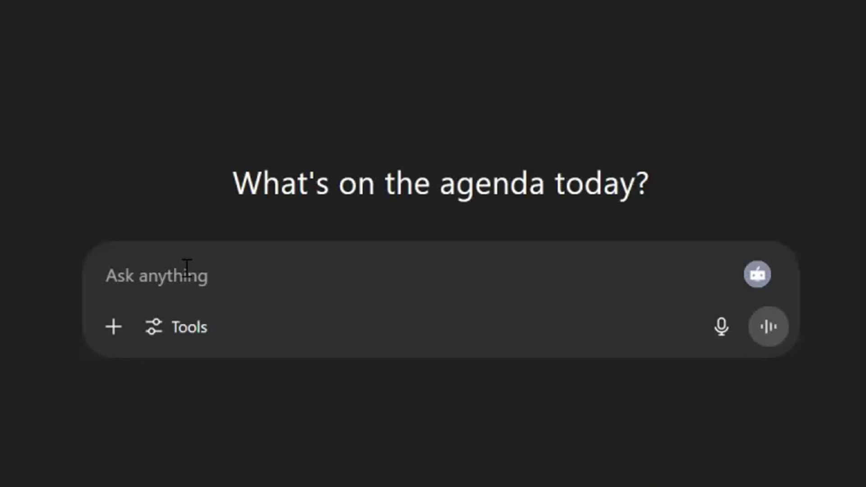
Step: Ask for a simple, nice, non-techy YouTube video background suggestion for a woman who makes educational content, and send the request
click(239, 271)
text(Suggest what background I can use for my Youtube video. I am a woman and i do educational content. It does not have to be techy ..something simple and nice)
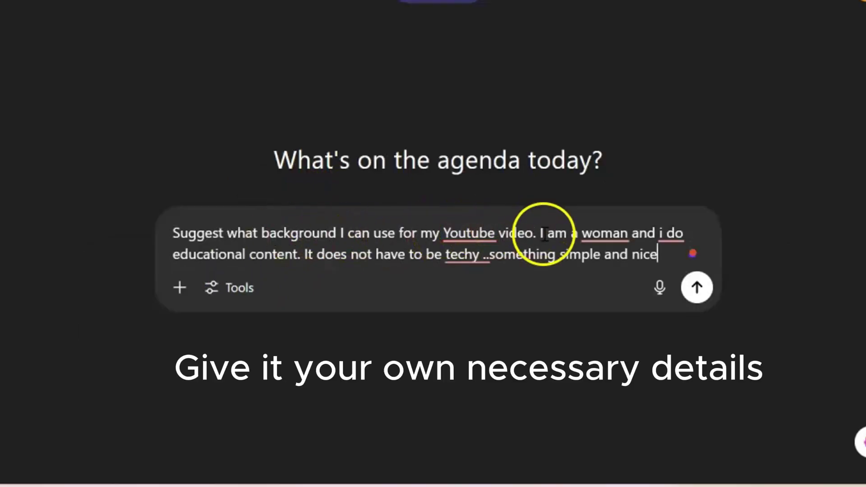
click(300, 253)
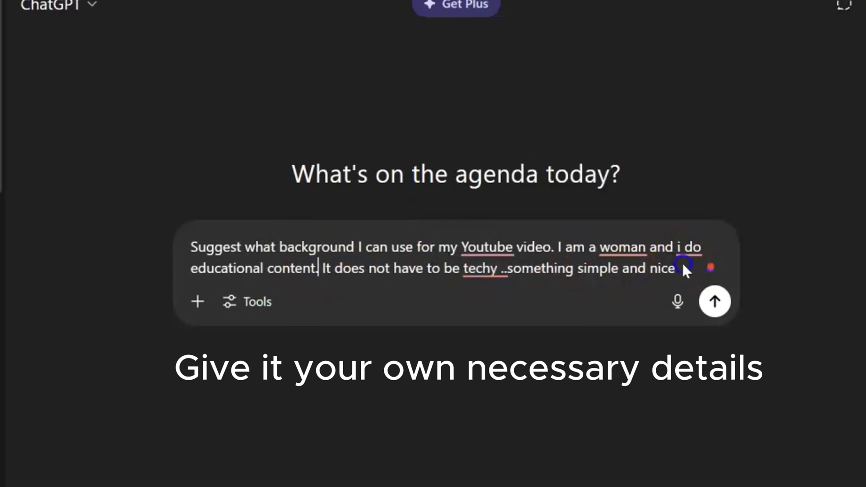
click(714, 302)
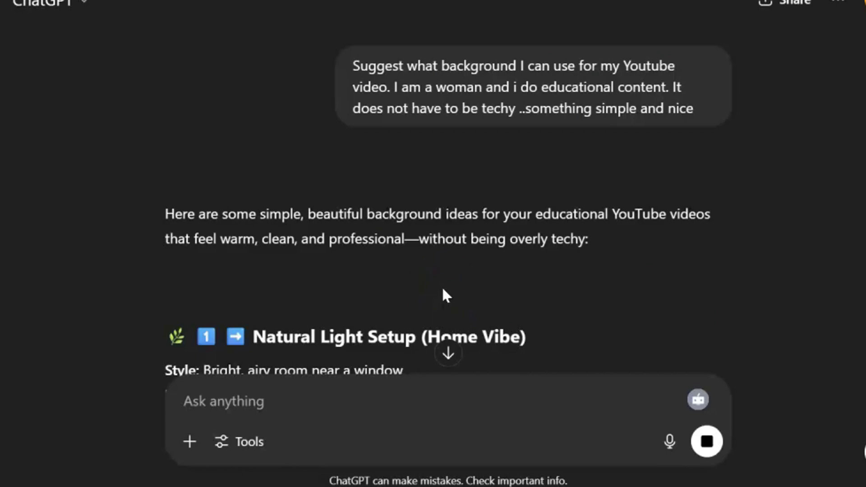
Step: Look through the suggested background ideas and ask for an image prompt to generate an image like no 3
scroll(442, 286, down, 4)
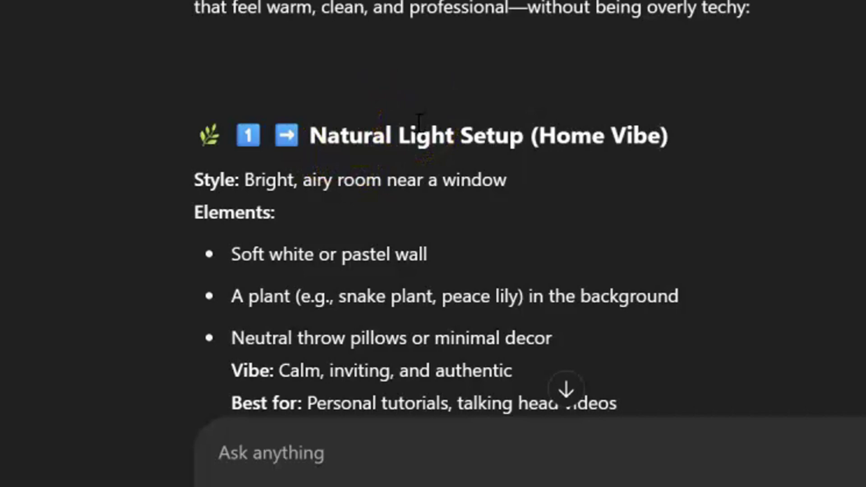
scroll(544, 175, down, 8)
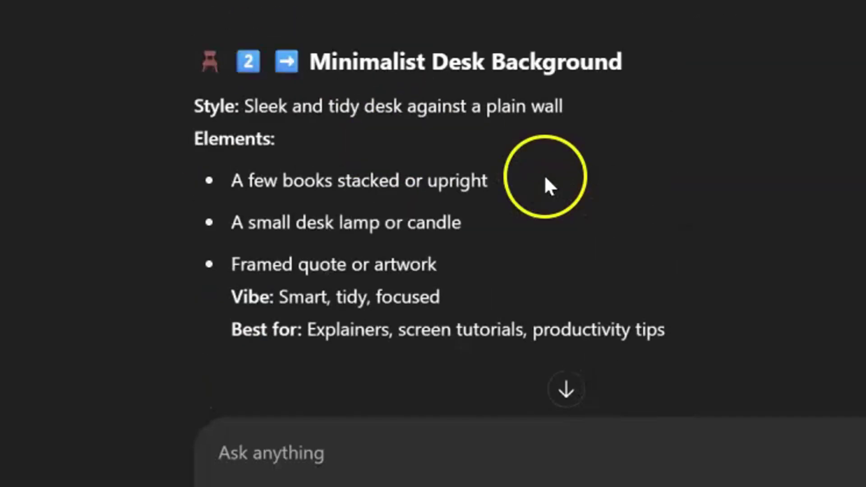
scroll(544, 175, up, 1)
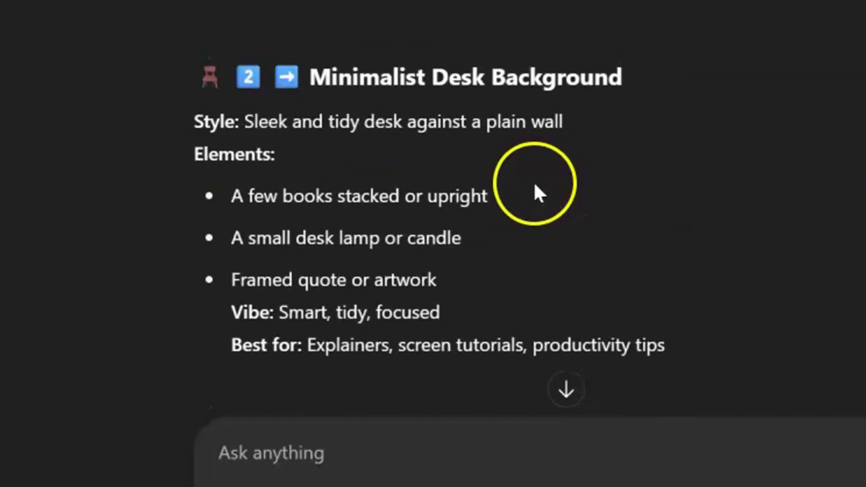
click(288, 448)
text(As)
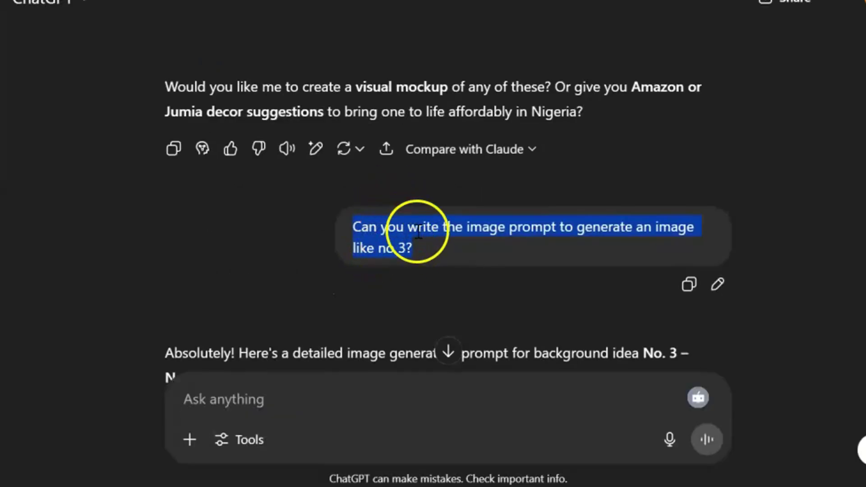
Step: Review idea 3, Nature-Inspired Backdrop, in the suggestions and the image prompt written for it
click(491, 246)
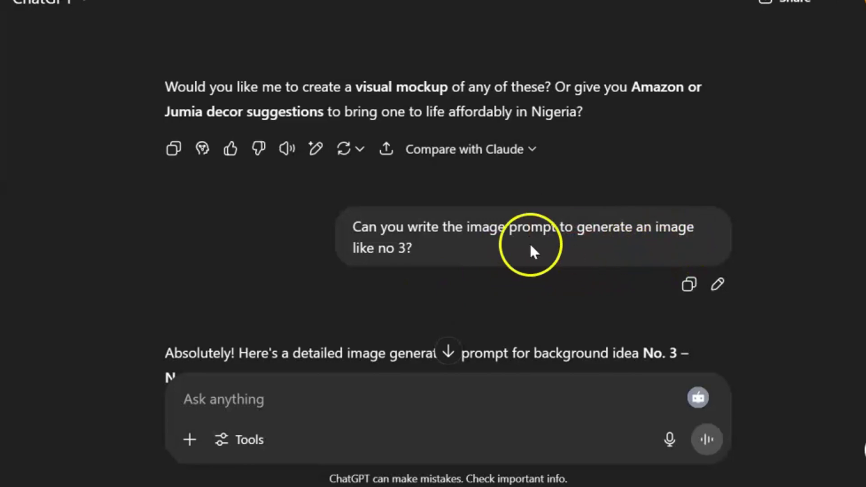
scroll(384, 262, up, 15)
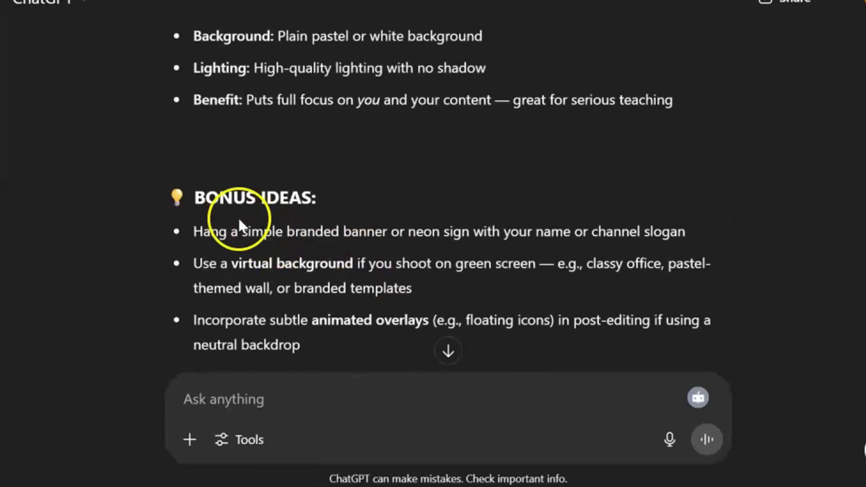
scroll(222, 194, up, 5)
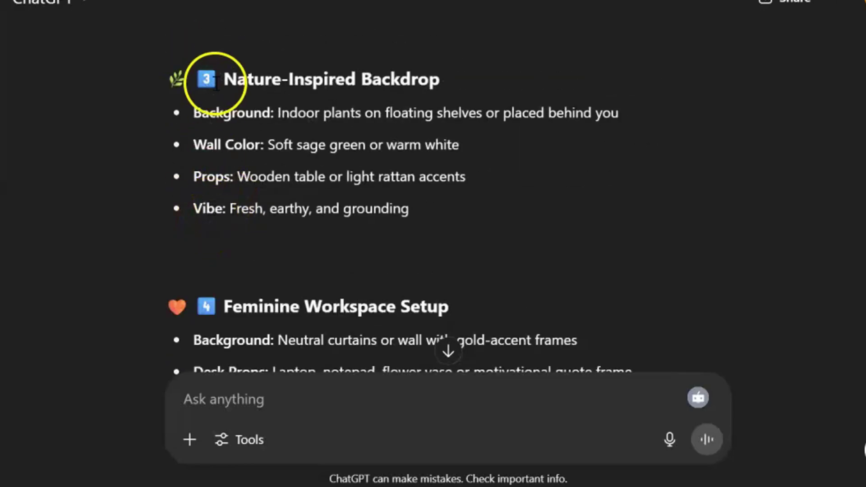
drag(220, 78, 451, 174)
scroll(440, 174, down, 20)
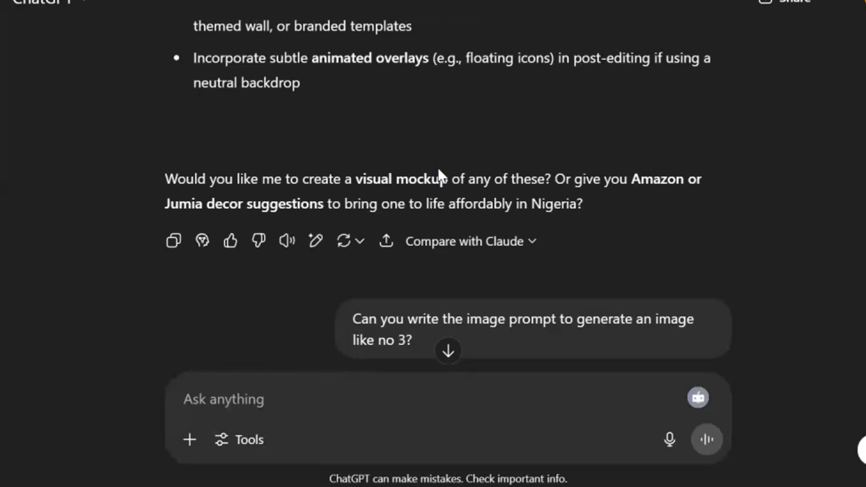
scroll(285, 194, down, 4)
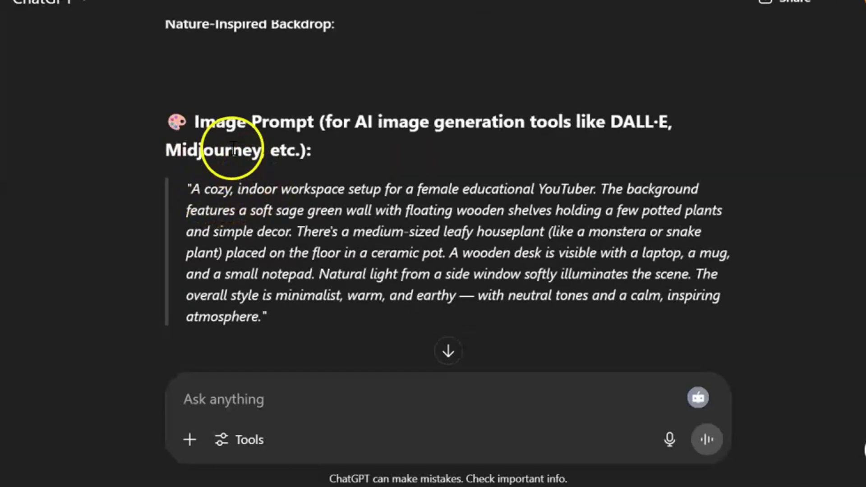
Step: Copy the cozy indoor workspace image prompt into a Notepad note with the label "prompt 1:", then return to the chat
triple_click(379, 273)
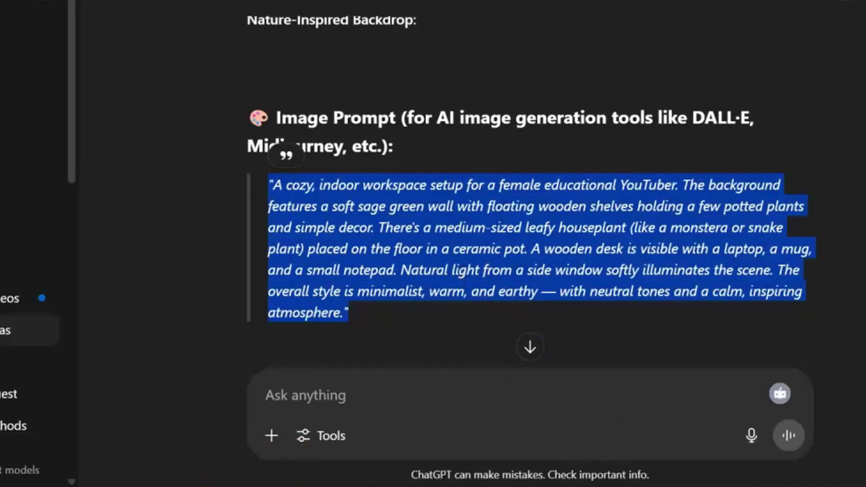
click(271, 486)
text(note)
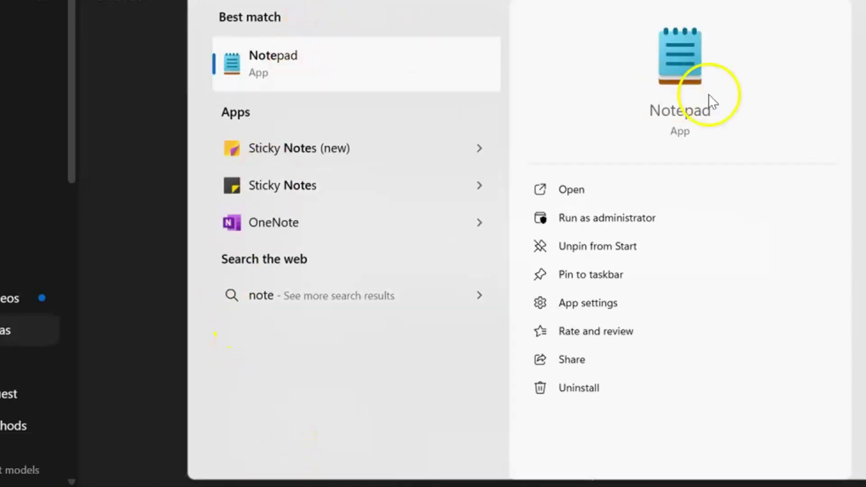
click(707, 102)
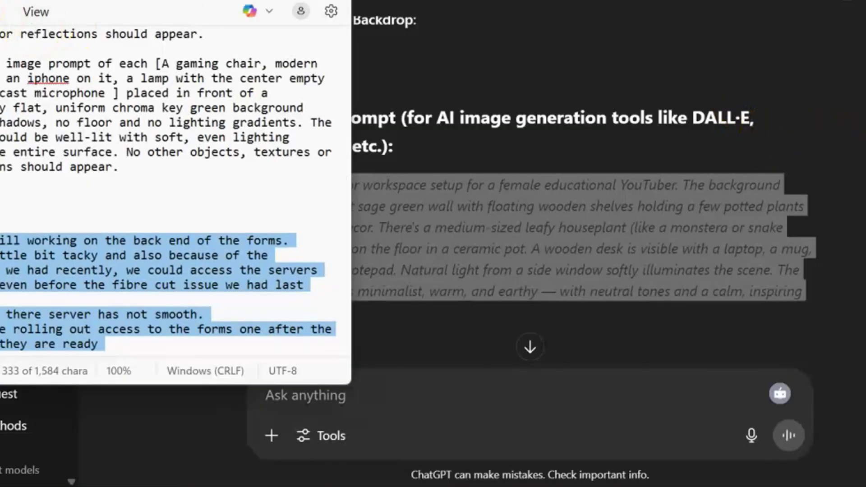
drag(217, 3, 864, 92)
click(679, 158)
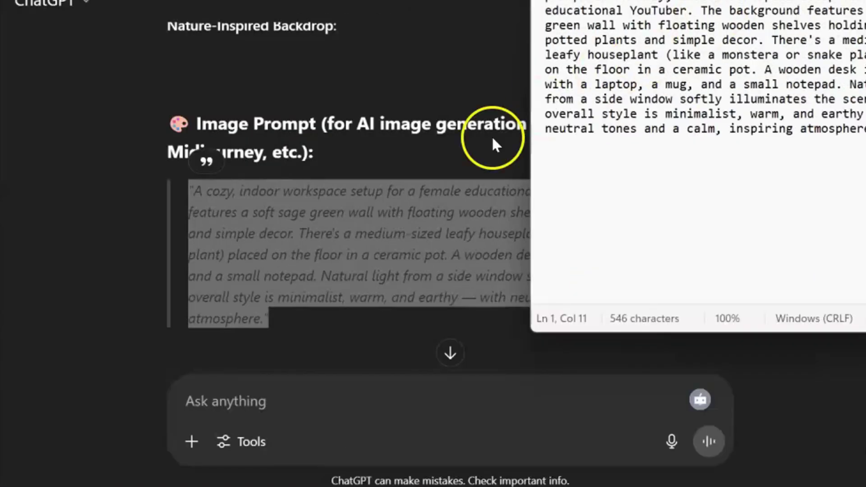
click(58, 265)
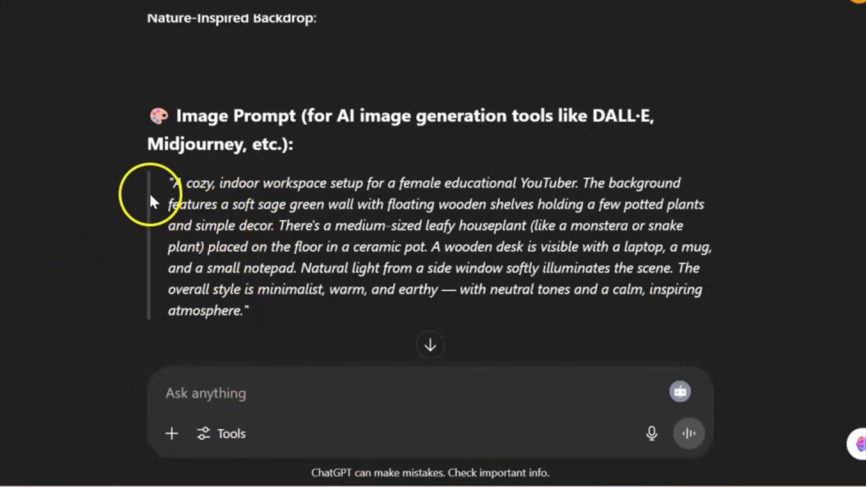
Step: Draft a request for an image prompt of a modern Youtube Studio background with vibrant LED lighting, wall decorations and "(Name of channel)" on the wall, realistic landscape photo
drag(152, 184, 285, 304)
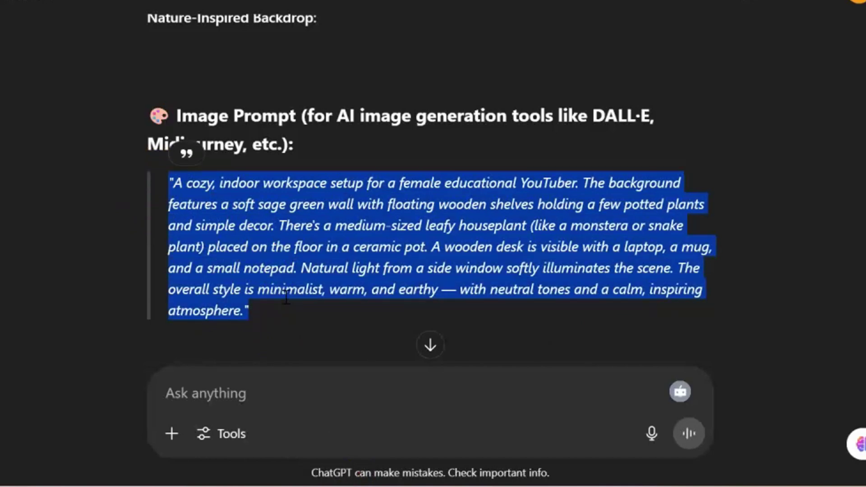
click(203, 391)
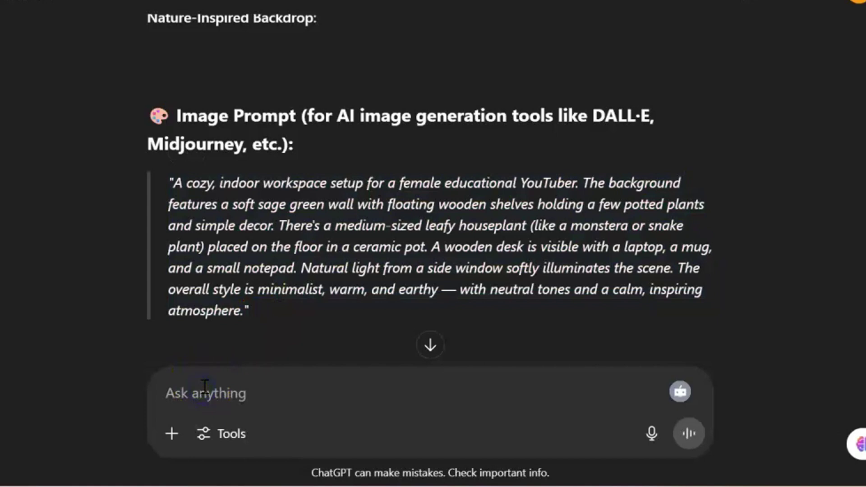
scroll(207, 393, down, 4)
click(215, 407)
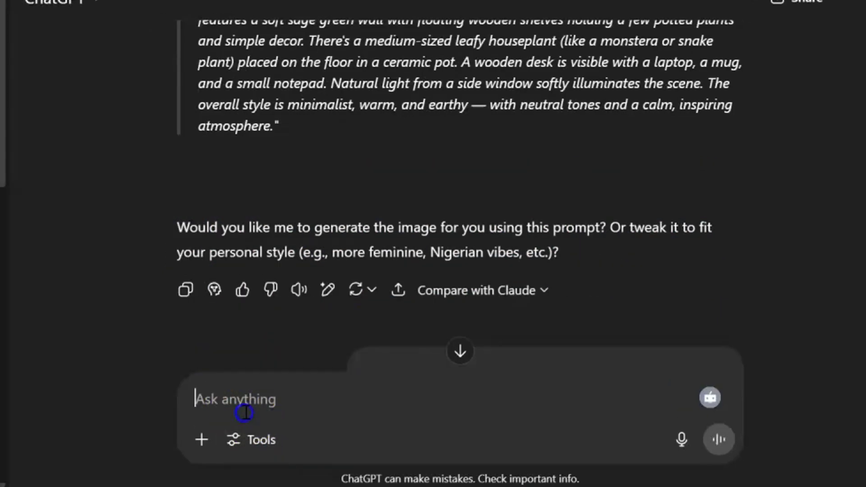
text(Generate an image prompt of a modern Youtube Studio background with vibrant LED lighting, wall decorations and the (Name of channel) on the wall. Realistic, well-lit, landscape photo.)
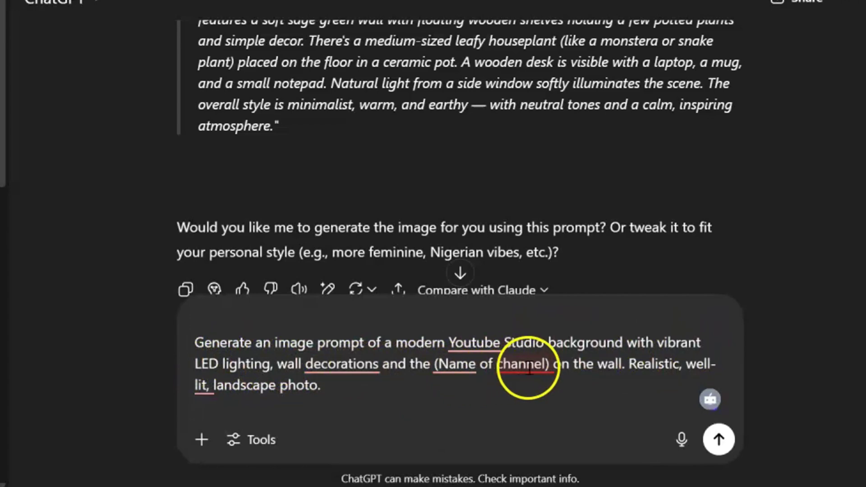
Step: Replace the "Name of channel" placeholder in the drafted request with DoliveB and send it
click(547, 364)
key(BackSpace)
key(BackSpace)
key(BackSpace)
key(BackSpace)
key(BackSpace)
key(BackSpace)
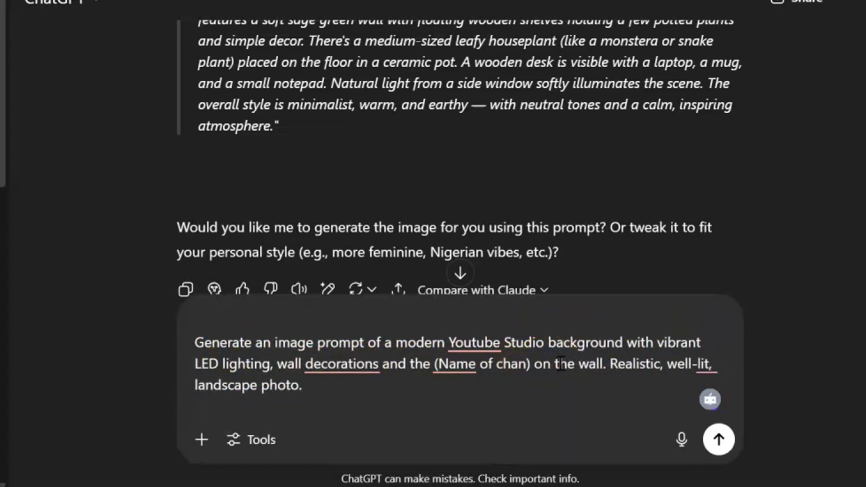
key(BackSpace)
key(BackSpace)
key(BackSpace)
key(BackSpace)
key(BackSpace)
key(BackSpace)
key(BackSpace)
key(BackSpace)
key(BackSpace)
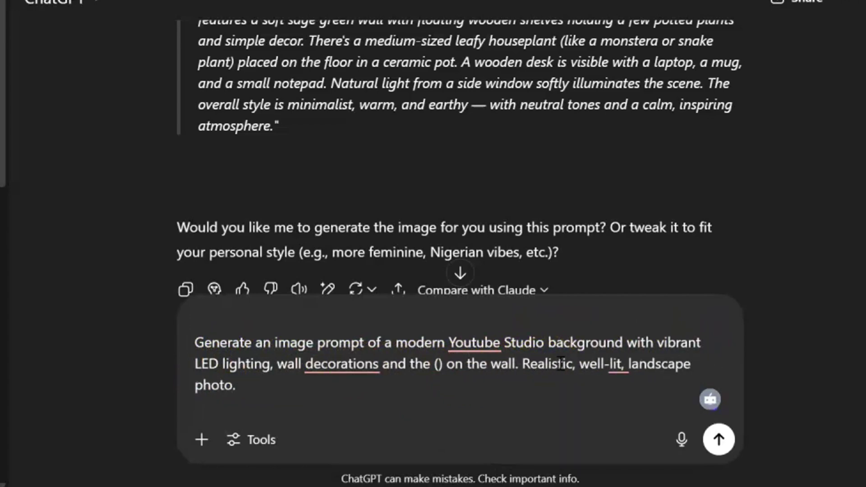
text(DoliveB)
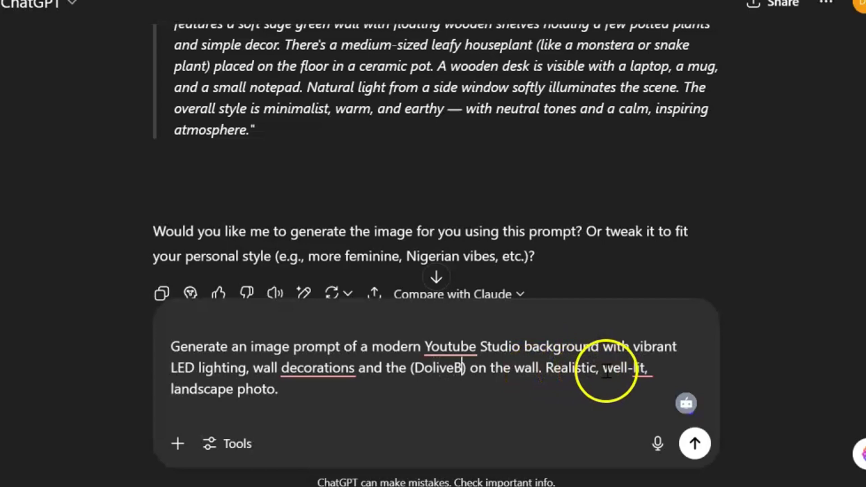
click(367, 395)
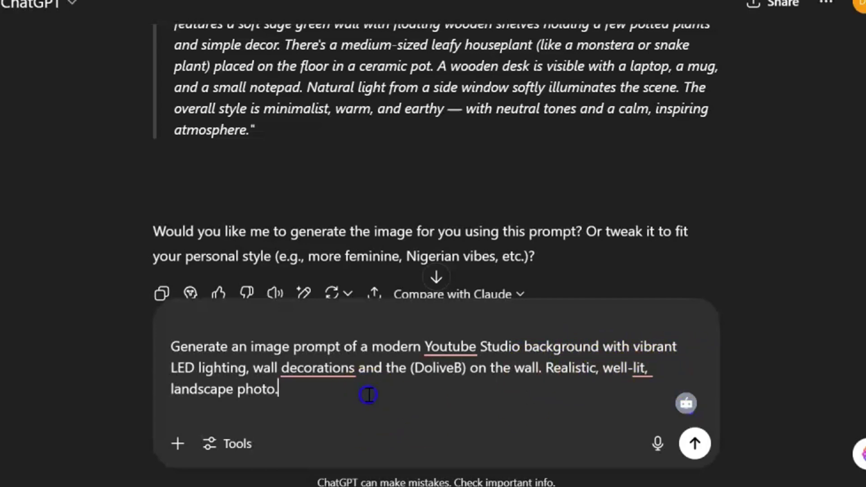
click(694, 443)
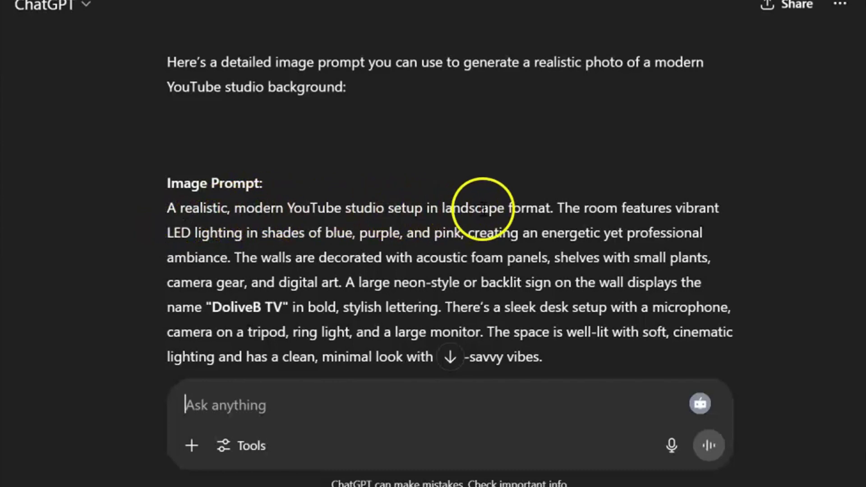
Step: Examine the generated YouTube studio image prompt, especially the shades given for the LED lighting
scroll(474, 180, down, 2)
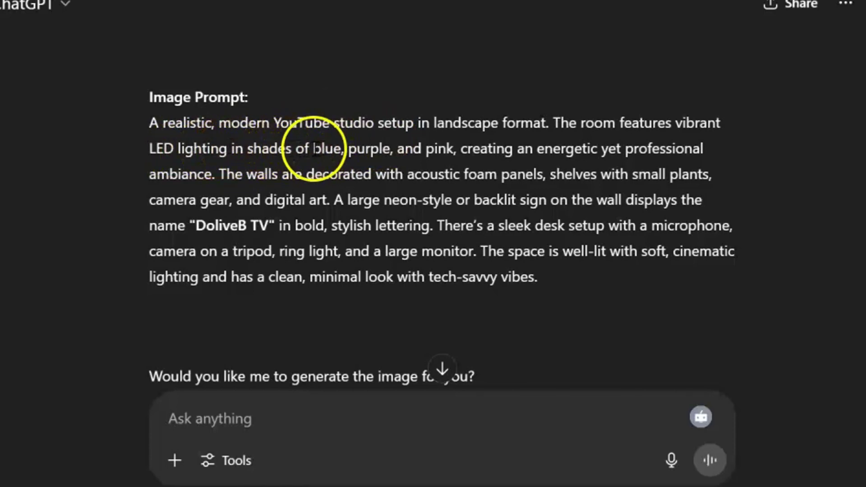
drag(313, 149, 472, 141)
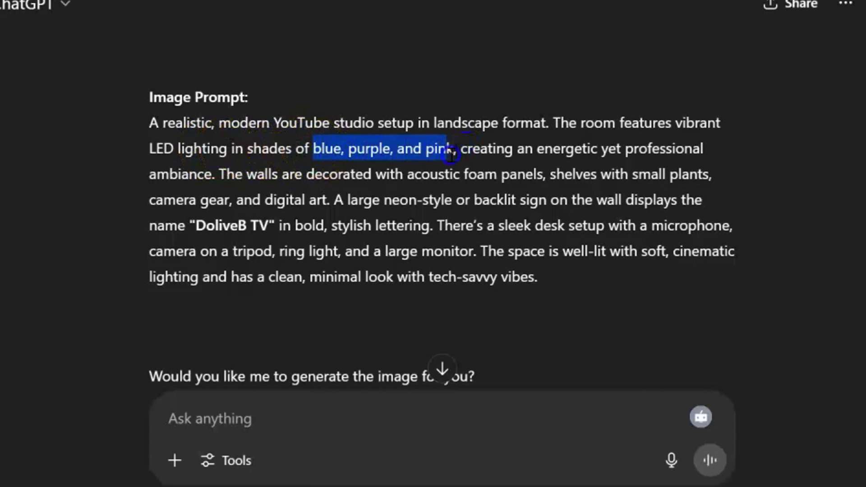
drag(453, 155, 454, 156)
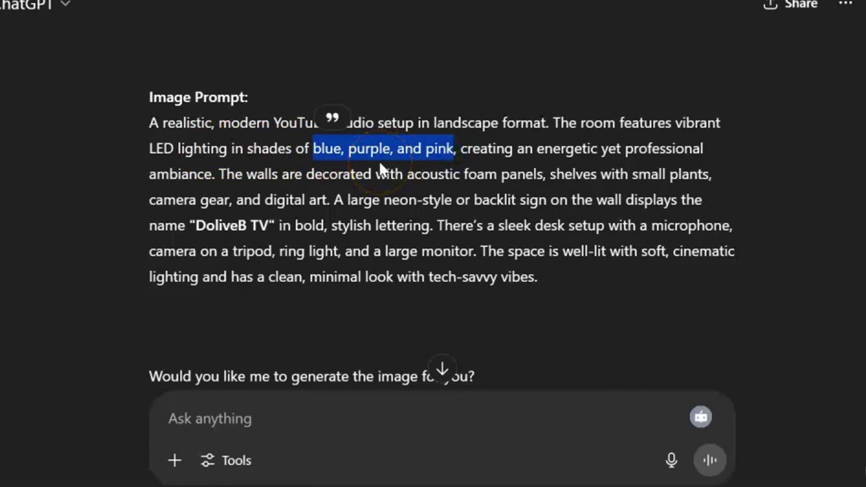
click(130, 128)
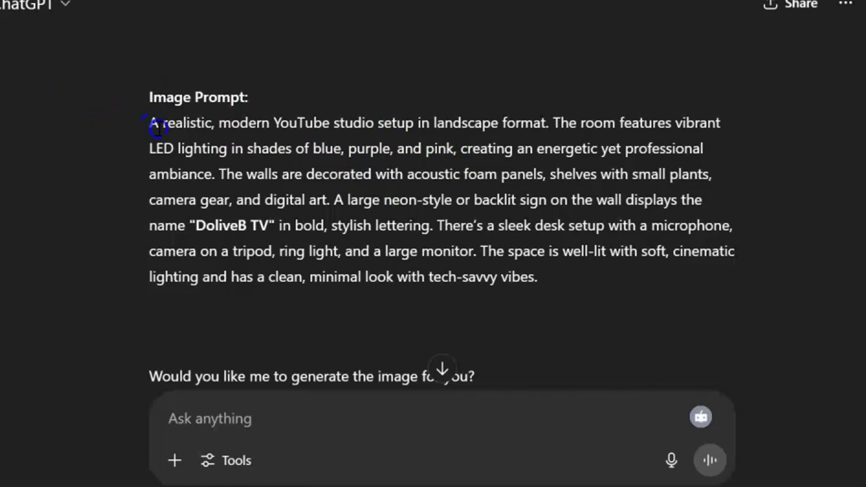
Step: Copy the modern YouTube studio image prompt into the Notepad note, one blank line below prompt 1, and return to the chat
drag(149, 121, 590, 284)
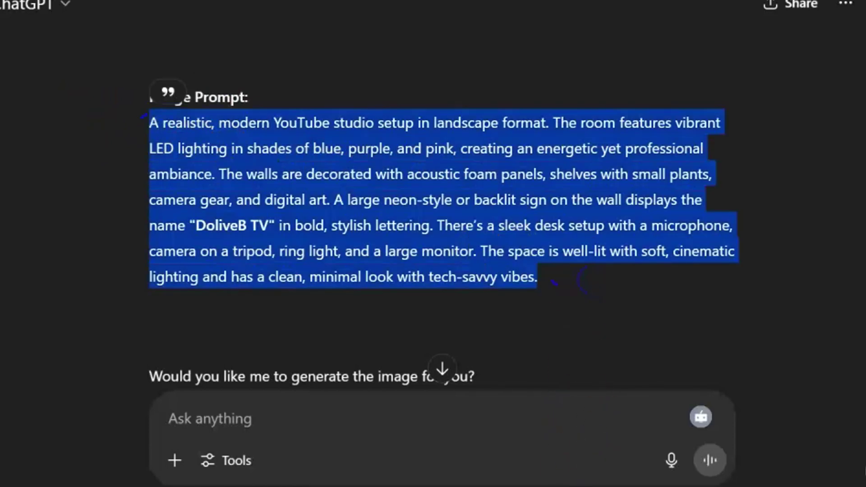
key(alt+Tab)
click(759, 194)
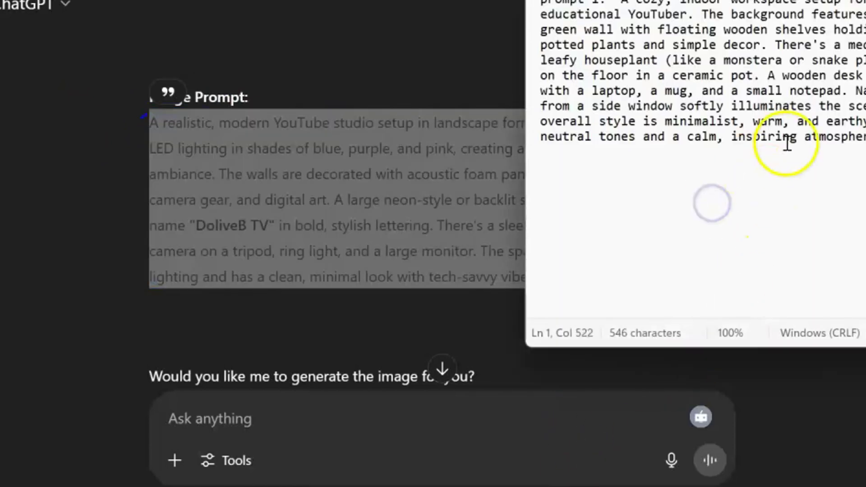
key(End)
key(Return)
key(Return)
text(A realistic, modern YouTube studio setup in landscape format. The room features vibrant LED lighting in shades of blue, purple, and pink, creating an energetic and professional ambiance. The walls are decorated with acoustic foam panels, shelves with small plants, camera gear, and digital art. A large neon-style or backlit sign on the wall displays the name "DoliveB TV" in bold, stylish lettering. There’s a sleek desk setup with a microphone, camera on a tripod, ring light, and a large monitor. The space is well-lit with soft, cinematic lighting and has a clean, minimal look with tech-savvy vibes.)
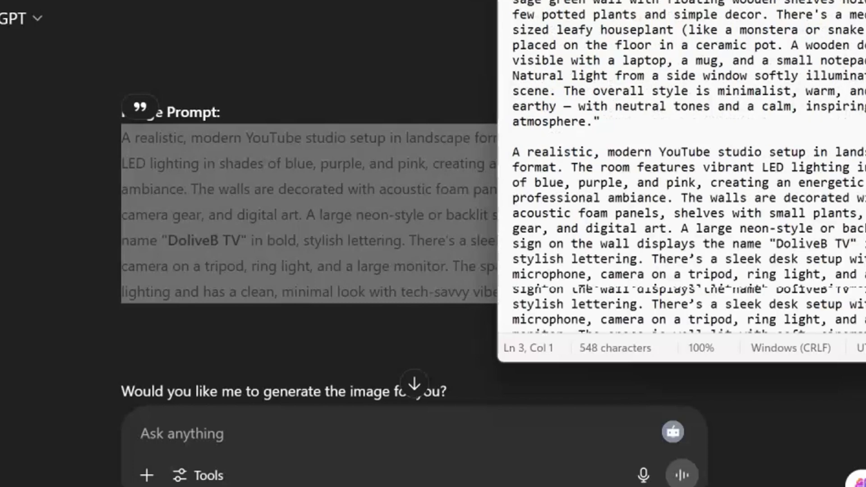
scroll(630, 170, up, 1)
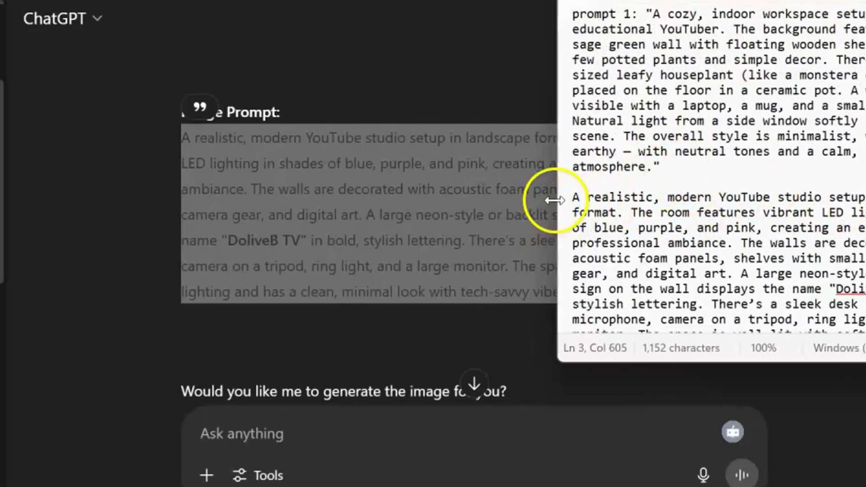
click(513, 171)
click(268, 190)
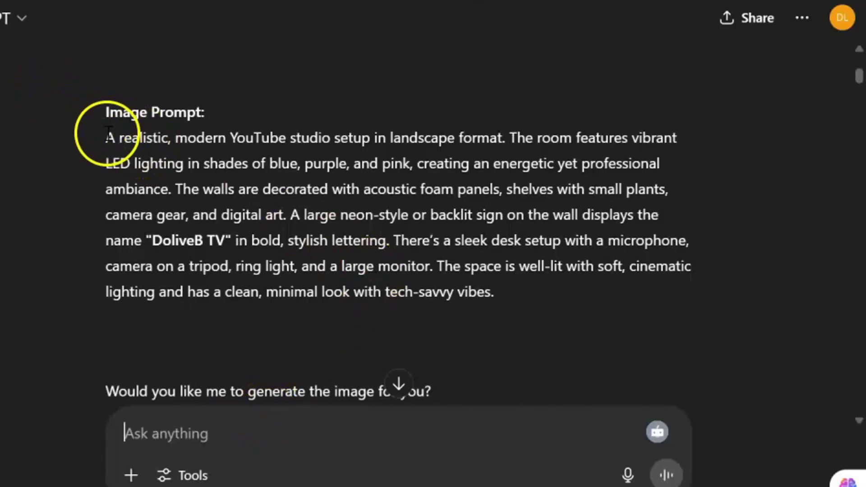
Step: Bring up the Notepad note over the chat and reposition its window so that prompt 2 is fully readable
drag(106, 136, 504, 291)
click(566, 419)
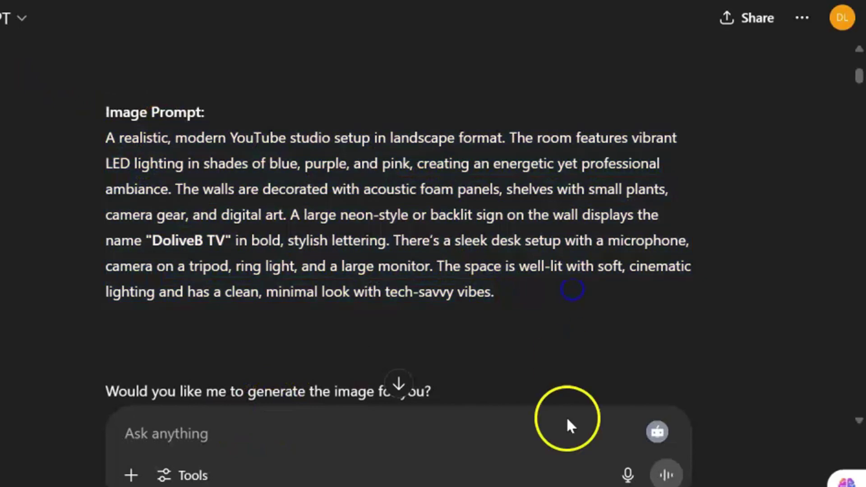
mouse_move(509, 485)
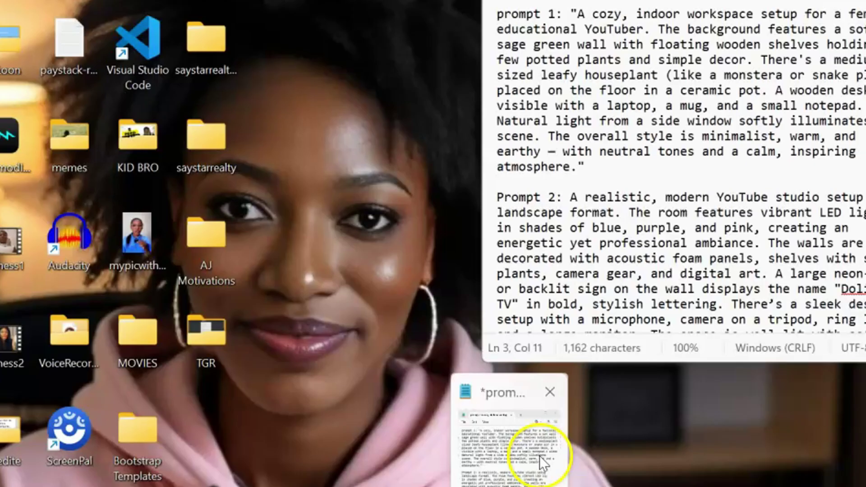
click(539, 455)
scroll(430, 249, down, 2)
scroll(664, 151, down, 1)
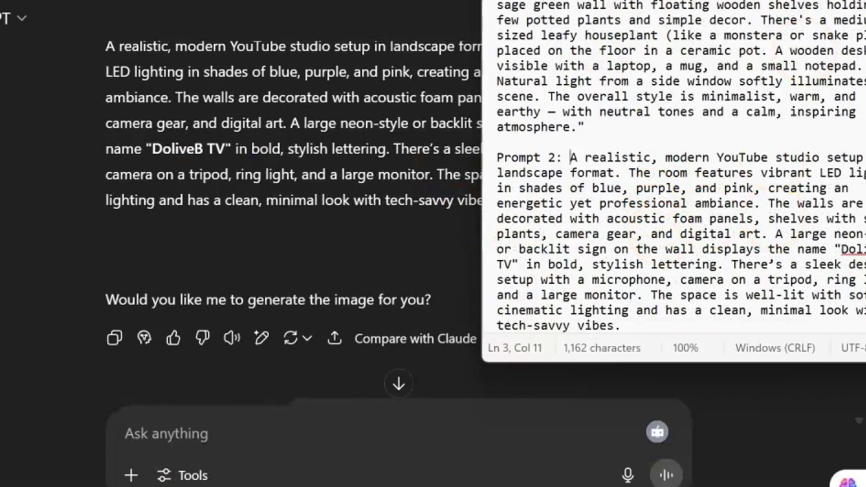
drag(677, 1, 538, 20)
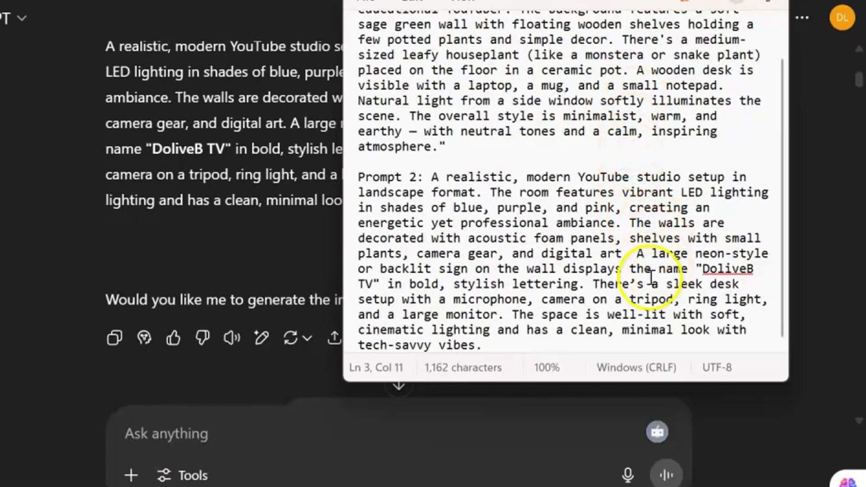
Step: Delete the sentence about the sleek desk setup with microphone, tripod camera, ring light and large monitor from prompt 2 in the note
click(651, 280)
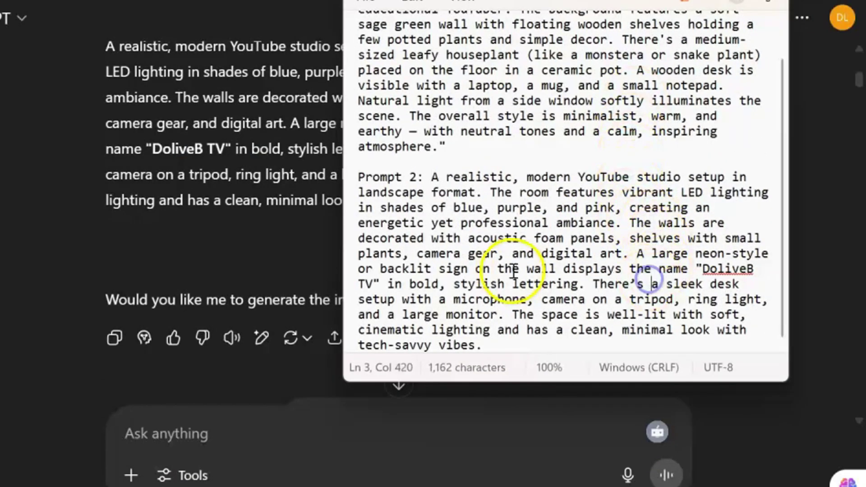
drag(602, 281, 603, 299)
click(604, 293)
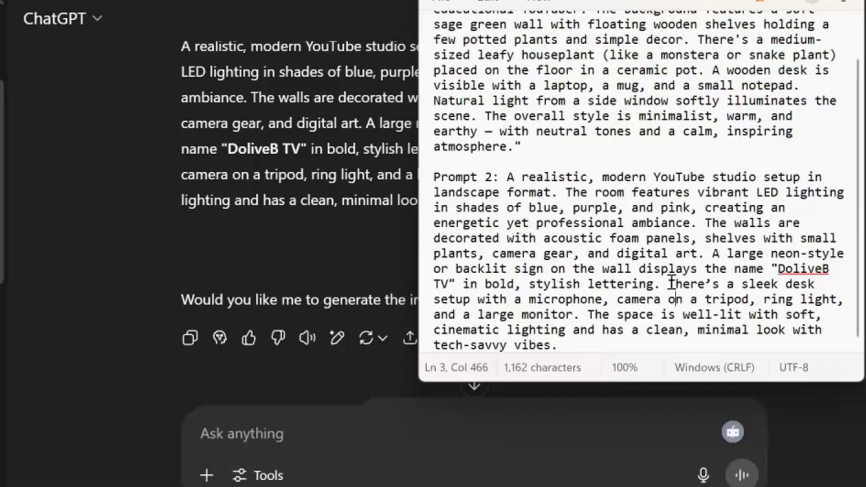
drag(669, 284, 578, 315)
key(BackSpace)
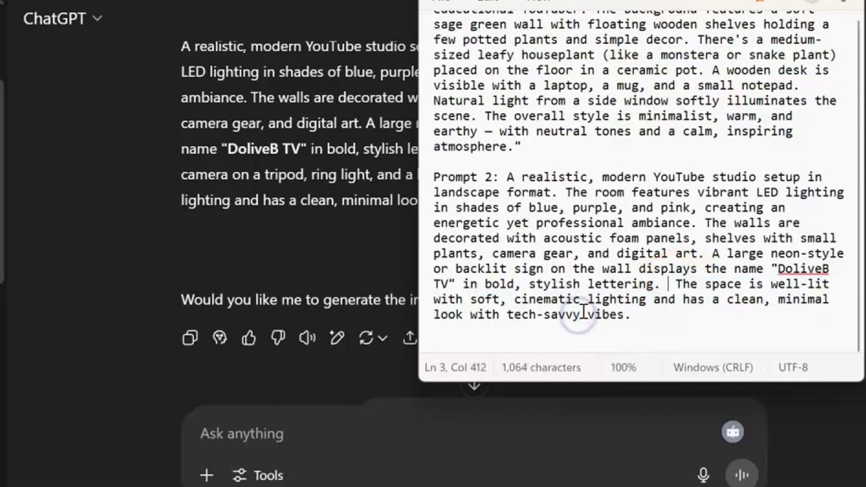
Step: Draft a chat request for an image prompt of each "(description)" on a flat chroma key green background, with no shadows, floor or gradients and even lighting
click(217, 371)
text(Create an image prompt of each (description) placed in front of a completely flat, uniform chroma key green background with no shadows, no floor and no lighting gradients. The object should be well-lit with soft, even lighting across the entire surface. No other objects, textures or reflections should appear.)
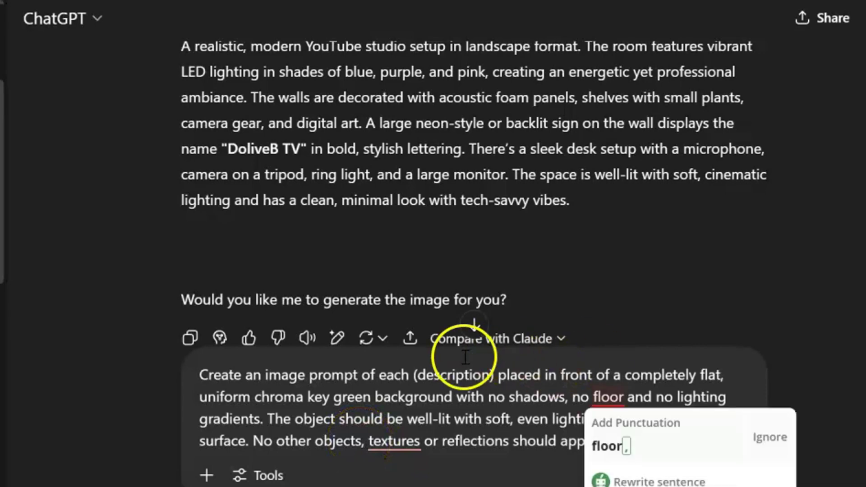
Step: Replace "description" with "A modern desk with an iphone on it, a gaming chair, a lamp with the center empty and a podcast microphone" and send it
click(416, 369)
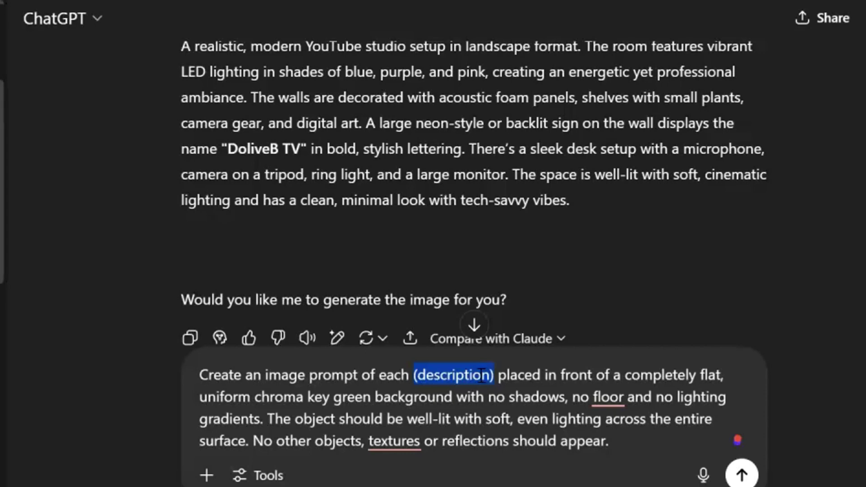
click(489, 375)
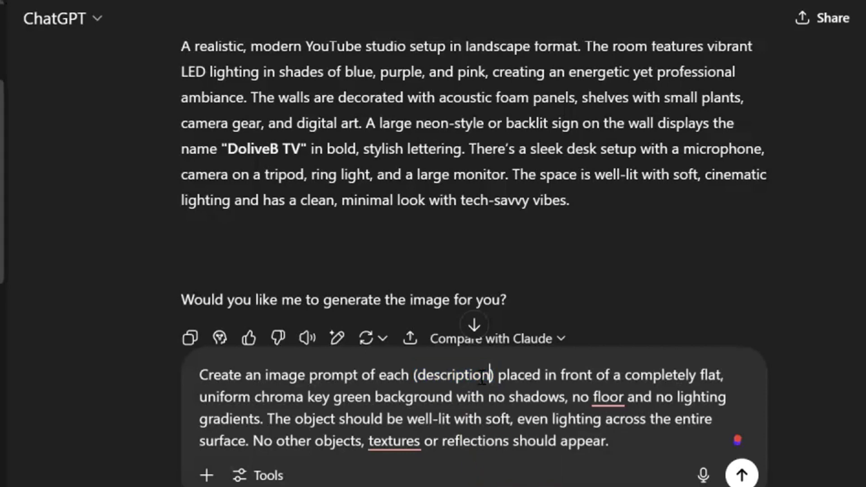
key(BackSpace)
key(BackSpace)
key(BackSpace)
key(BackSpace)
key(BackSpace)
key(BackSpace)
key(BackSpace)
key(BackSpace)
key(BackSpace)
key(BackSpace)
key(BackSpace)
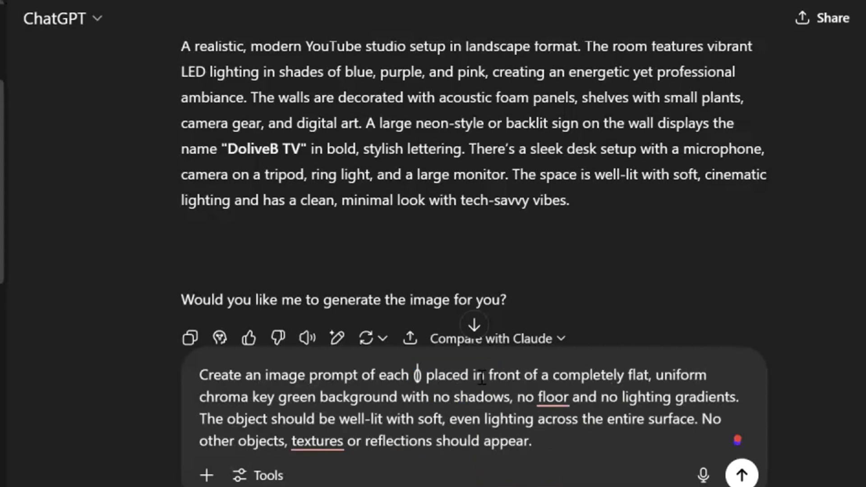
text(A modern desk with an iphone on it, a gaming chair, a lamp with the center empty and a podcast microphone)
click(421, 354)
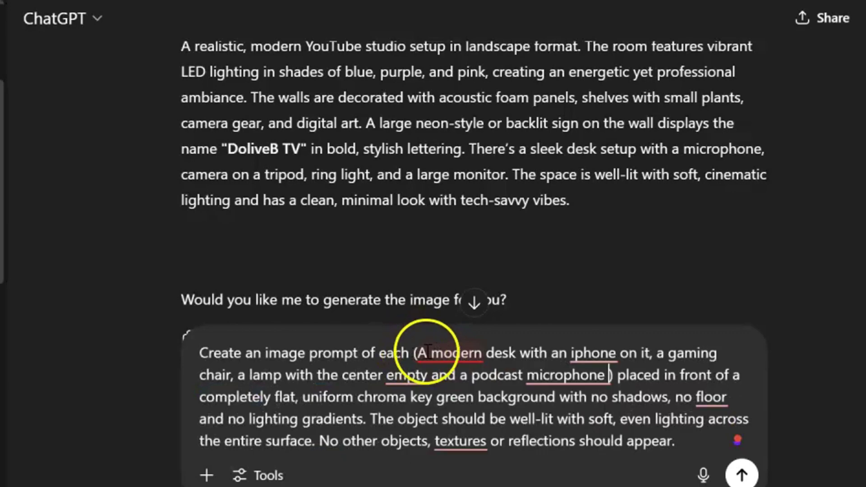
click(447, 354)
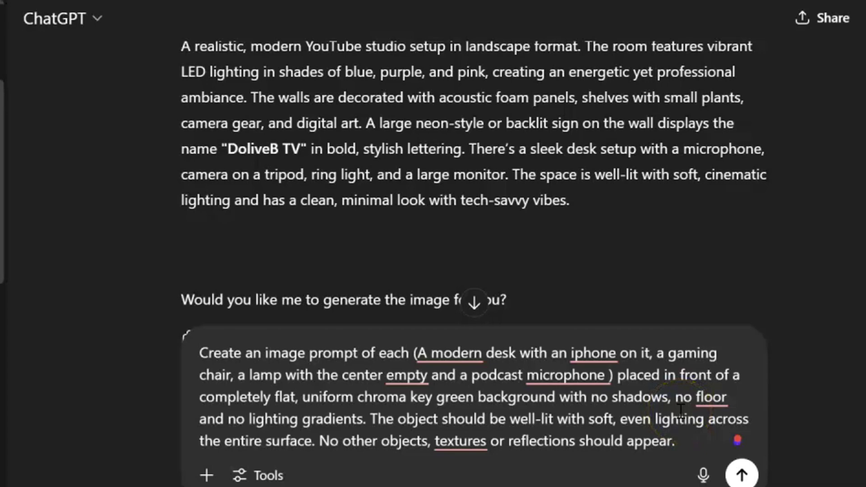
click(406, 380)
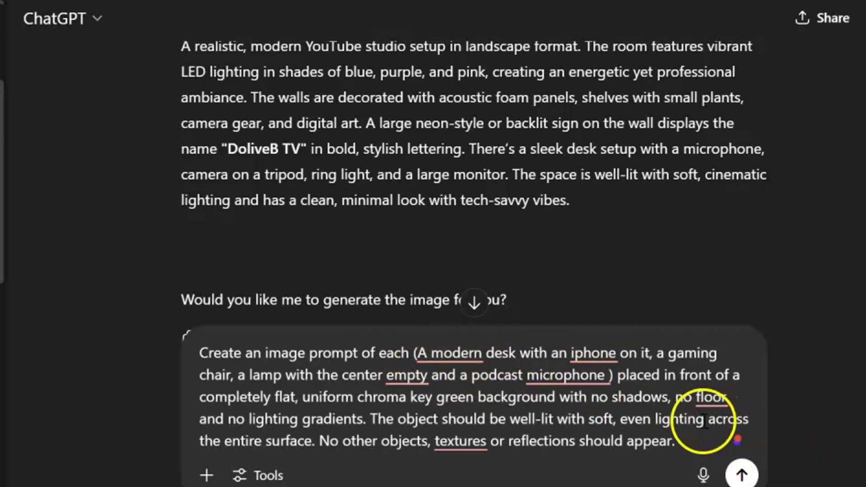
click(743, 475)
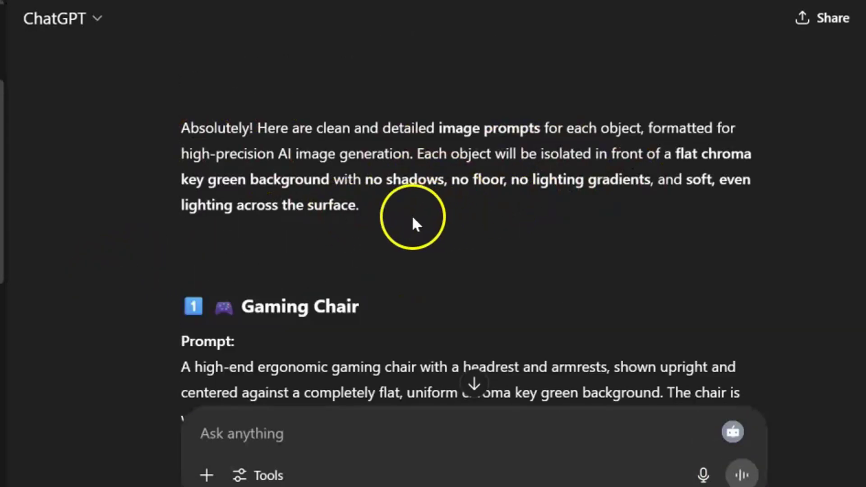
Step: Copy the generated gaming chair, modern desk, lamp and studio microphone prompts into the Notepad note below prompt 2, and return to the chat
scroll(412, 222, down, 2)
drag(139, 201, 537, 348)
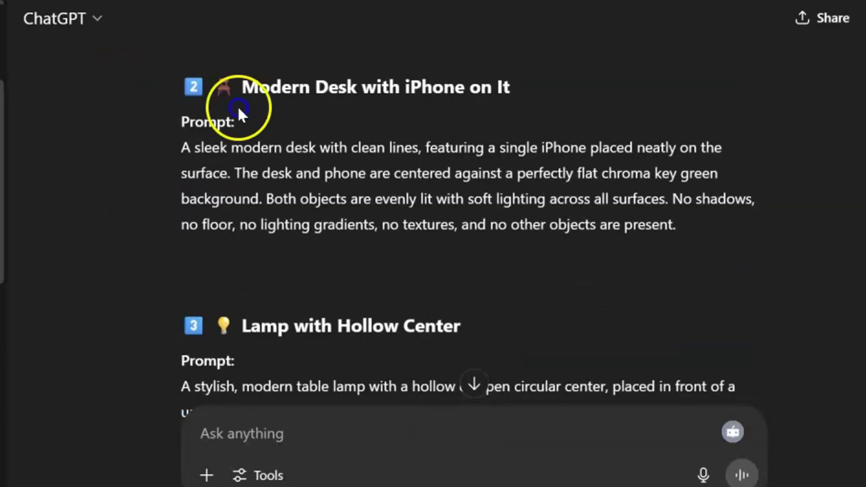
drag(237, 106, 611, 72)
scroll(627, 232, up, 9)
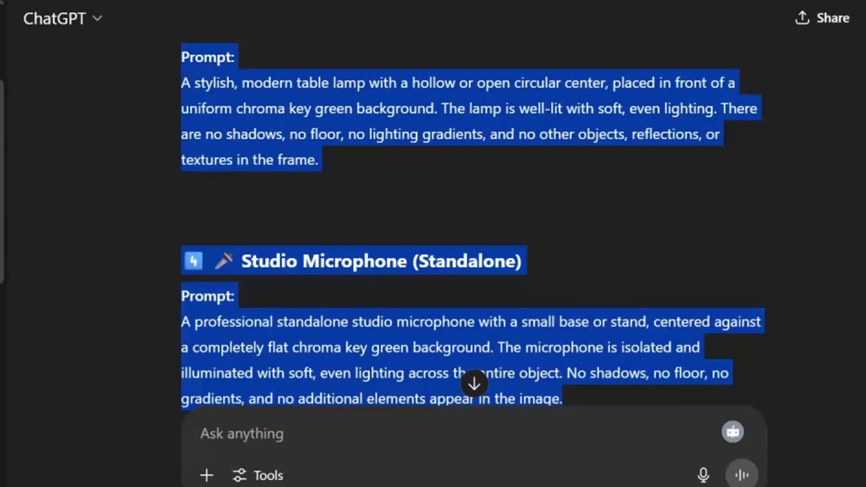
key(alt+Tab)
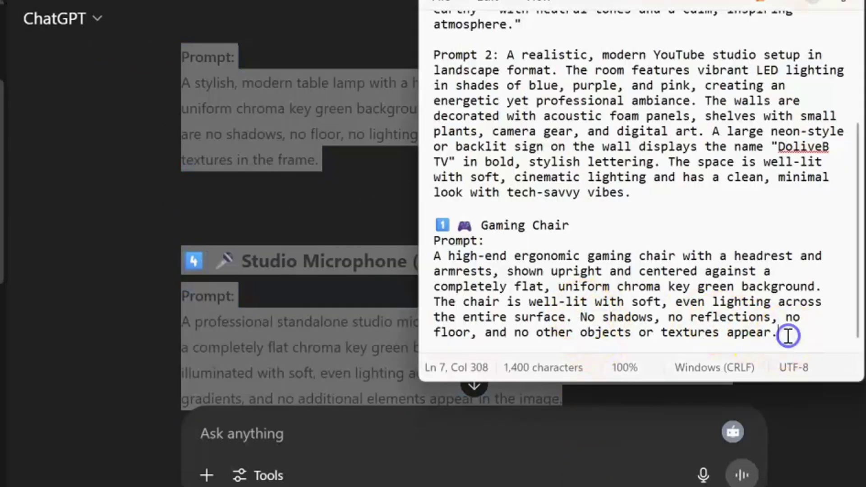
key(Return)
key(Return)
key(alt+Tab)
scroll(623, 203, up, 8)
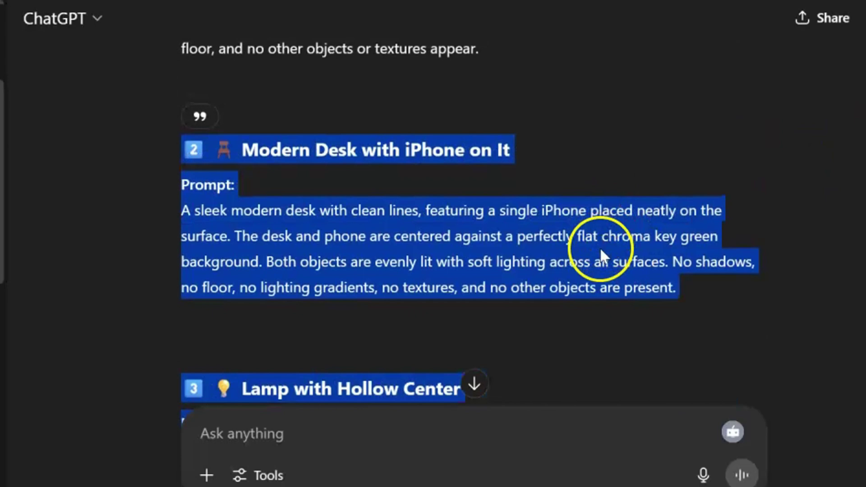
scroll(580, 208, up, 2)
click(581, 212)
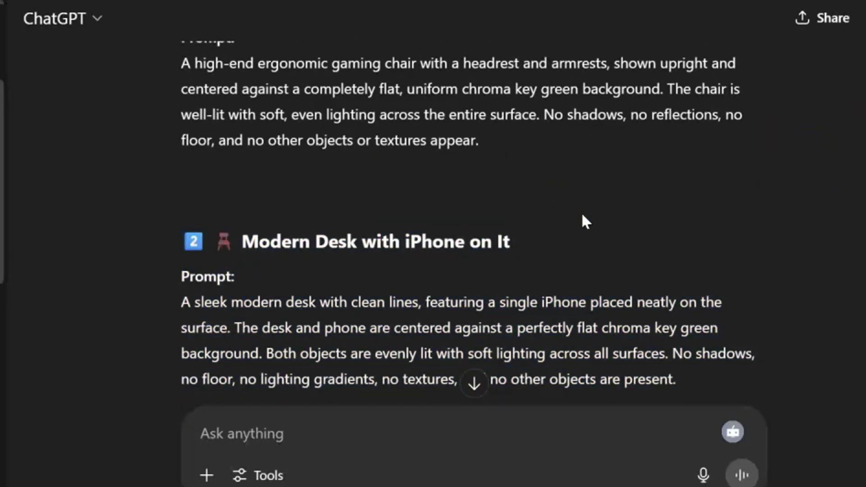
Step: Switch to a new browser tab, search Google for "Google imagefx" and open the ImageFX page on labs.google/fx
click(542, 471)
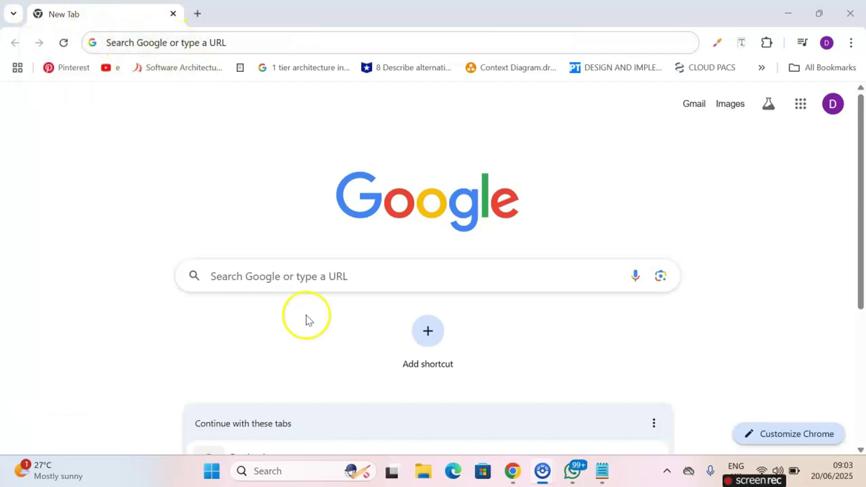
click(287, 273)
text(Google imagefx)
key(Return)
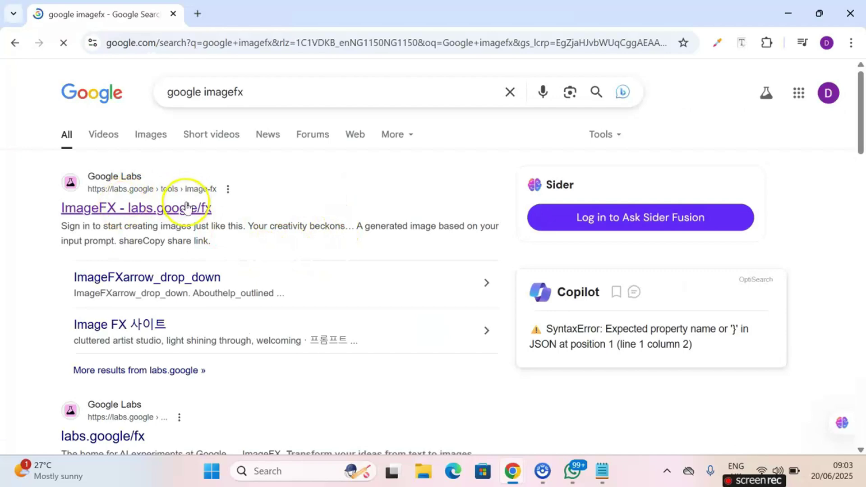
click(133, 209)
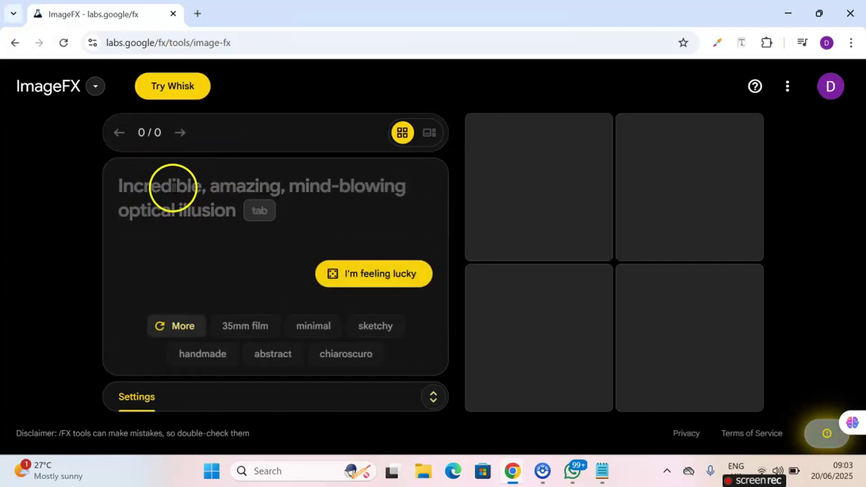
Step: Set the ImageFX model to Best quality and the aspect ratio to Landscape (16:9)
click(432, 397)
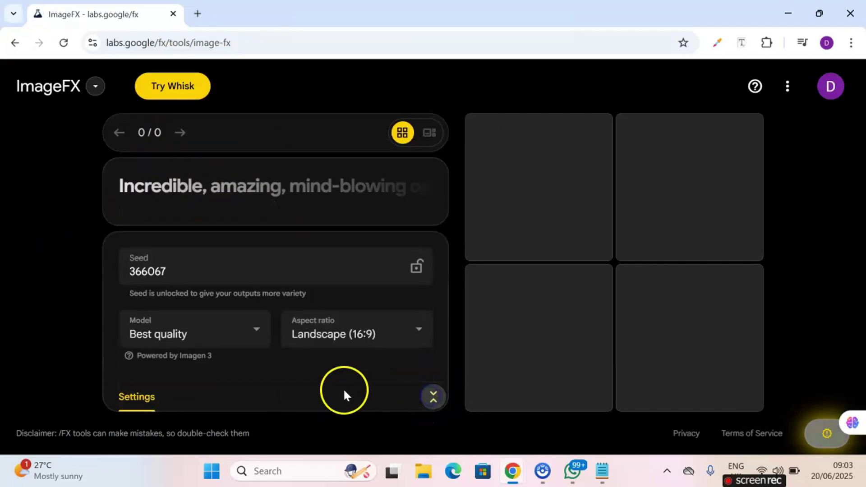
click(189, 319)
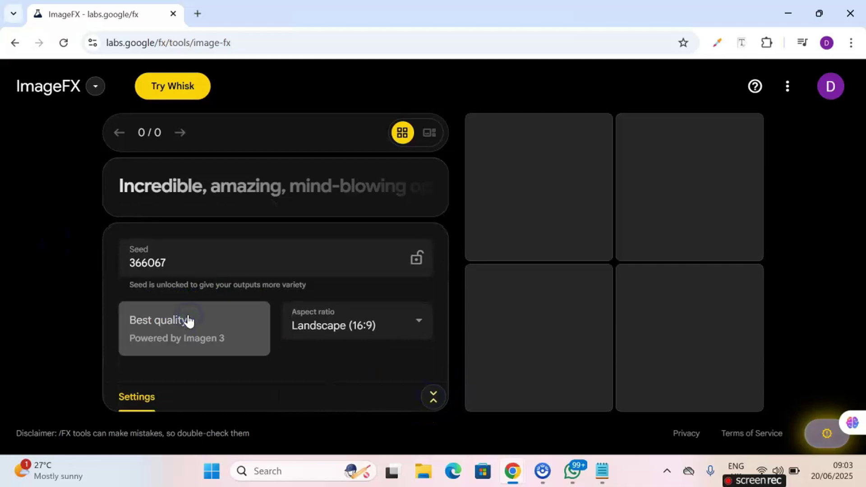
click(188, 319)
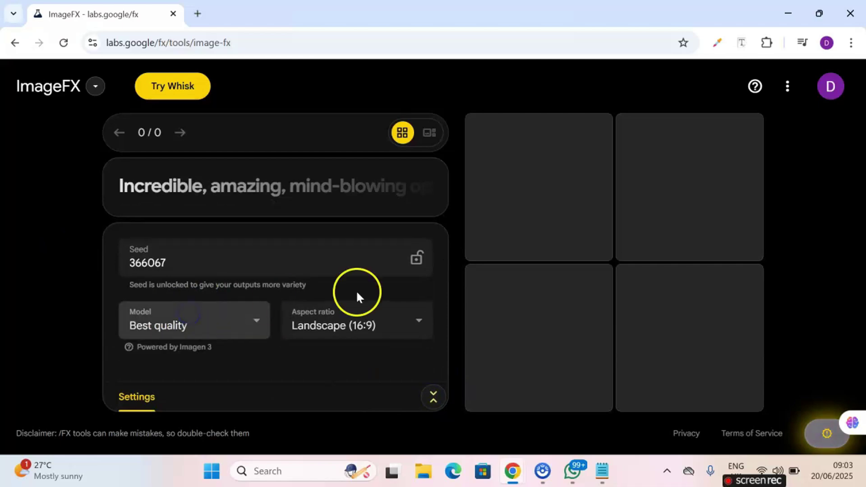
click(416, 321)
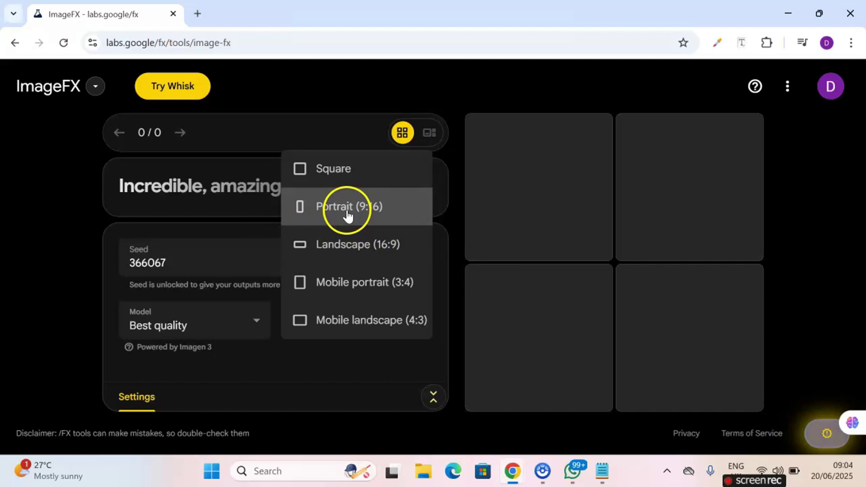
click(384, 240)
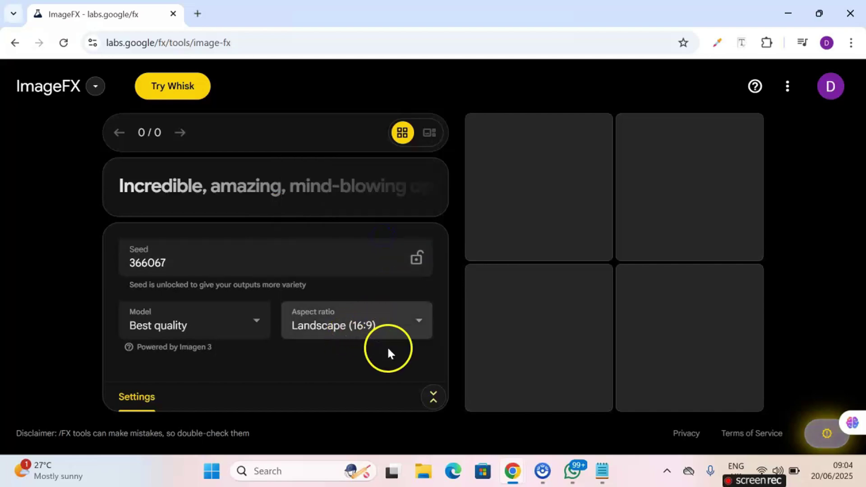
Step: Copy prompt 1, the cozy indoor workspace, from the Notepad note into the ImageFX prompt and generate the images
click(602, 471)
drag(557, 201, 547, 89)
key(ctrl+c)
click(271, 187)
key(ctrl+v)
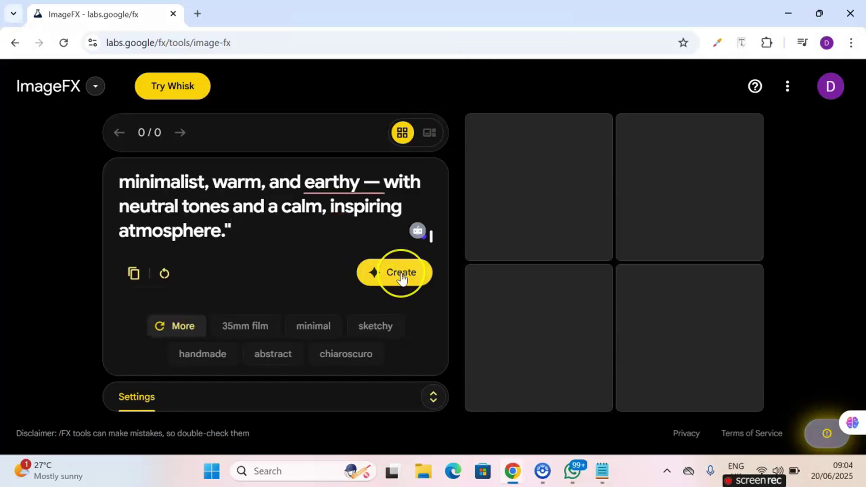
click(401, 274)
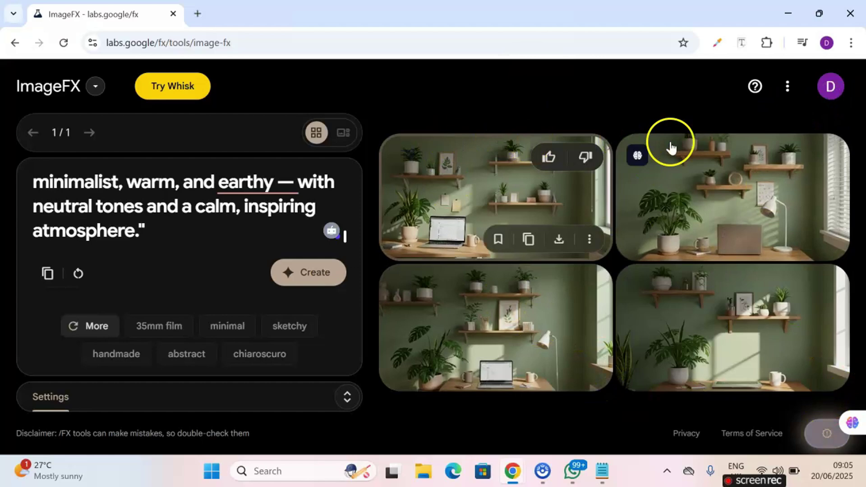
Step: Enlarge the fourth generated workspace image and download it as a JPEG image named "simple"
click(756, 170)
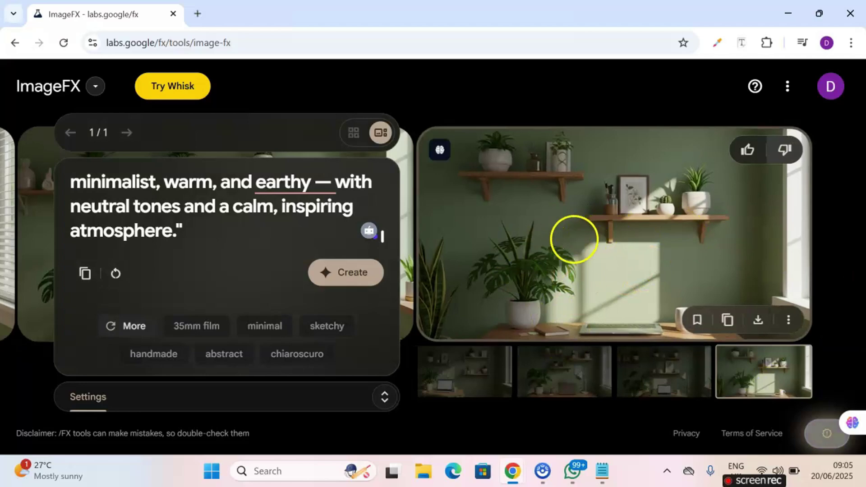
click(758, 319)
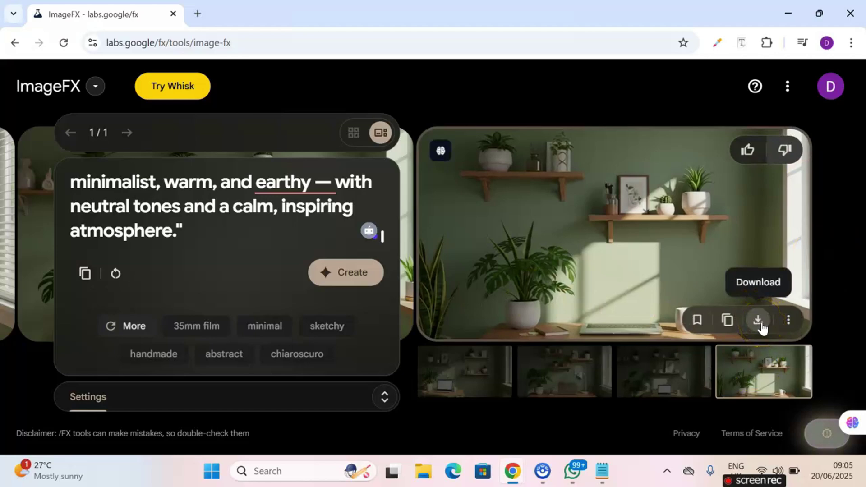
click(761, 323)
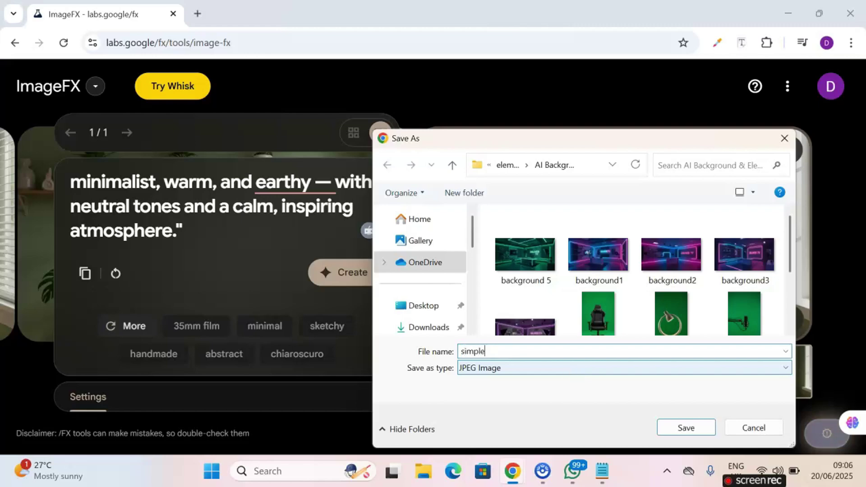
key(Return)
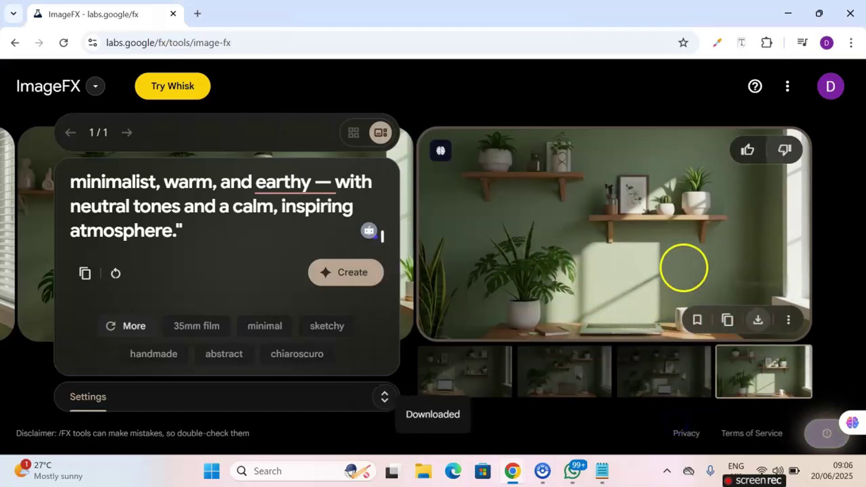
Step: Compare the generated workspace images and download the second one as a JPEG image named "simplebg2"
click(485, 376)
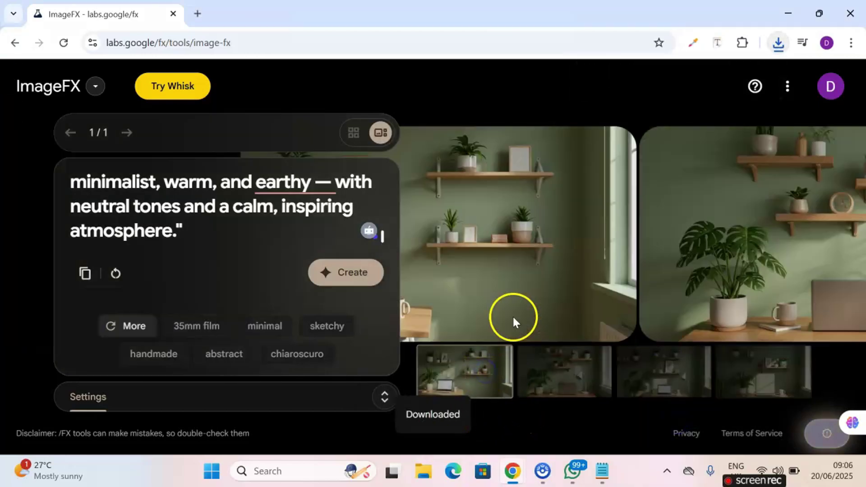
click(582, 378)
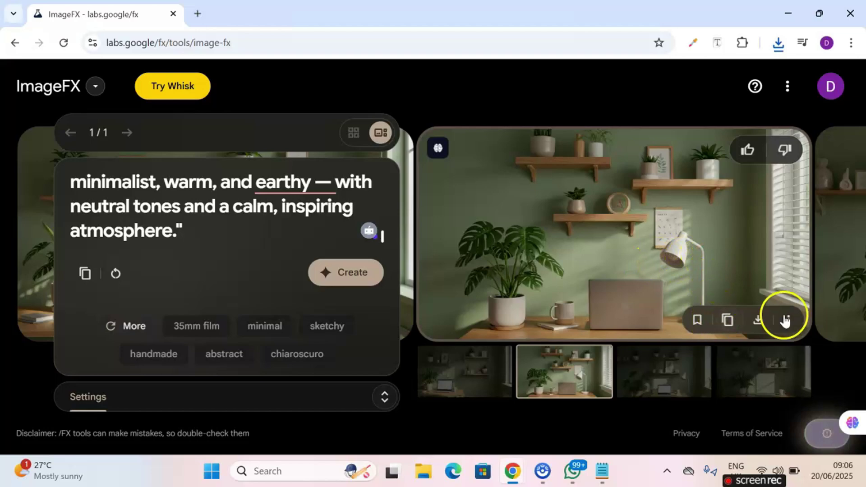
click(758, 319)
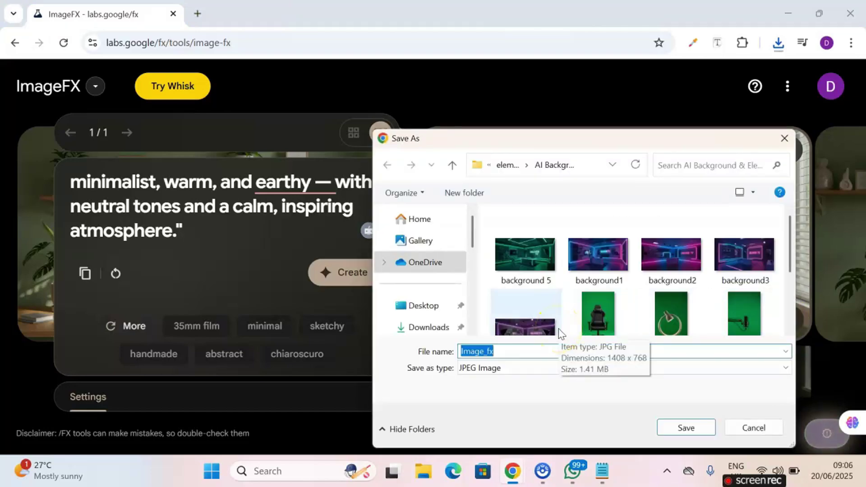
text(simp)
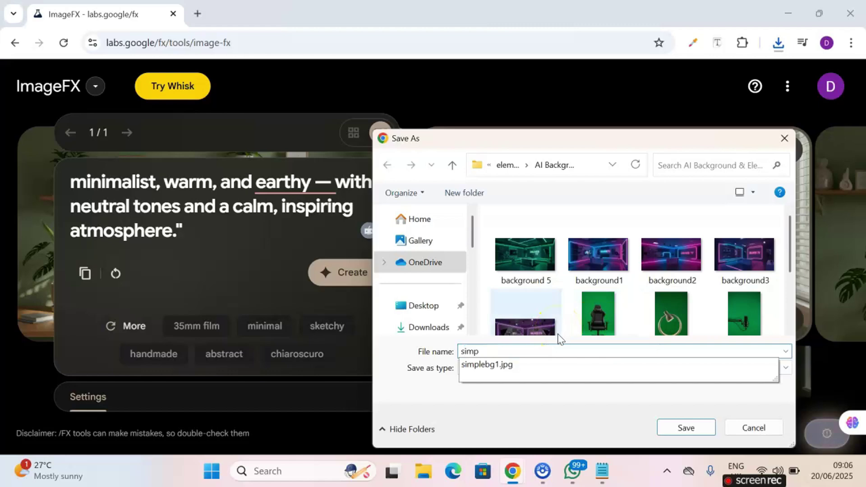
text(lebg2)
key(Return)
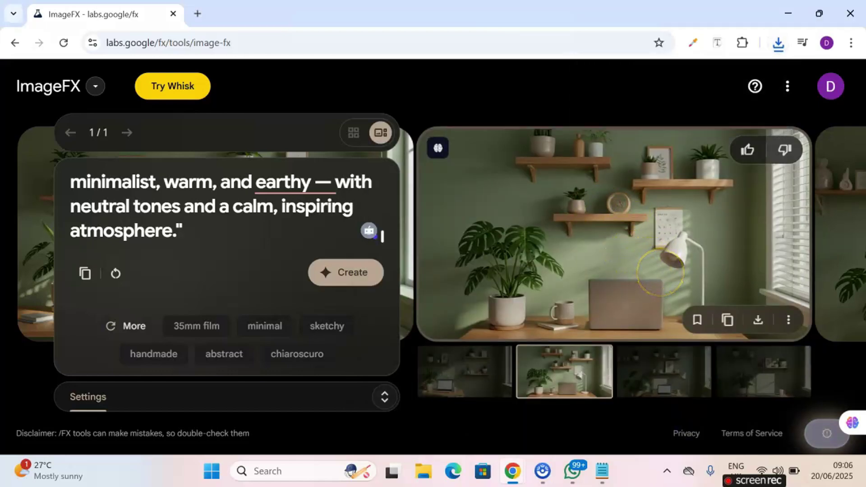
Step: Copy prompt 2, the modern YouTube studio setup, from the Notepad note over the current ImageFX prompt and generate the images
click(602, 471)
click(673, 182)
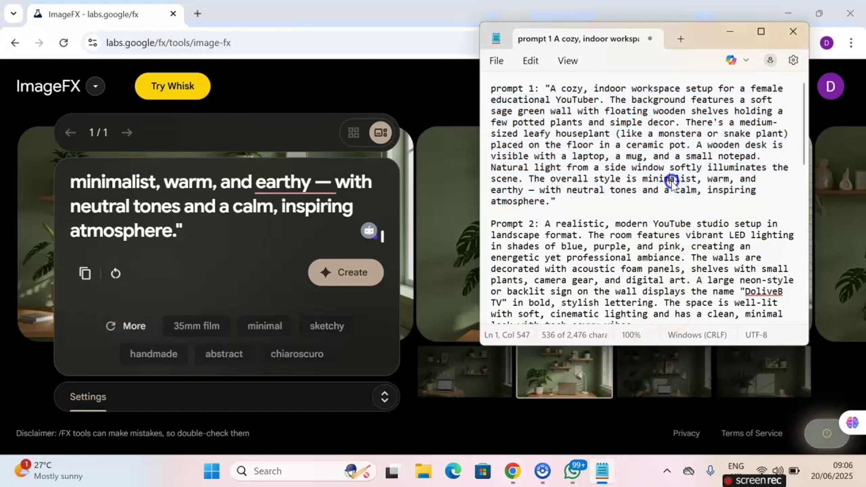
scroll(658, 158, down, 2)
drag(654, 286, 543, 176)
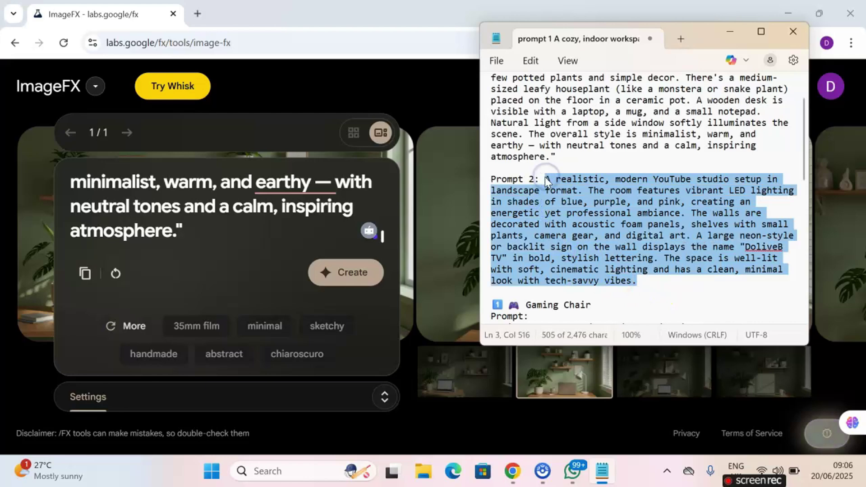
click(150, 232)
click(201, 238)
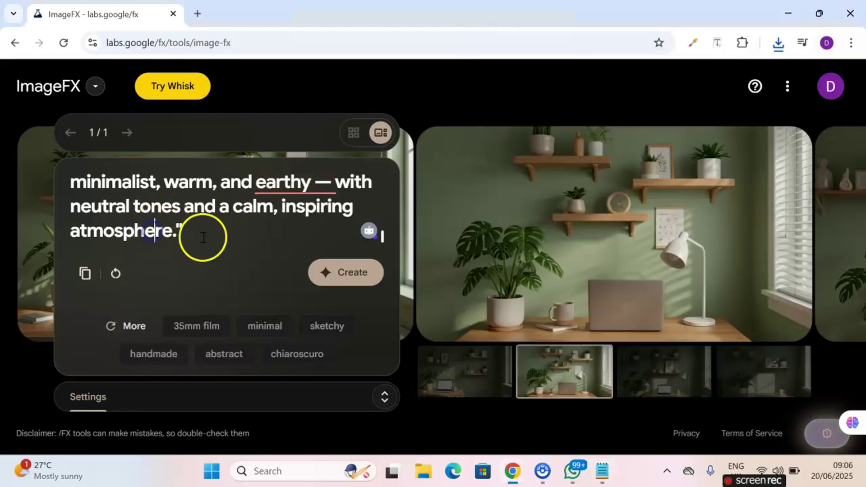
key(ctrl+a)
key(ctrl+v)
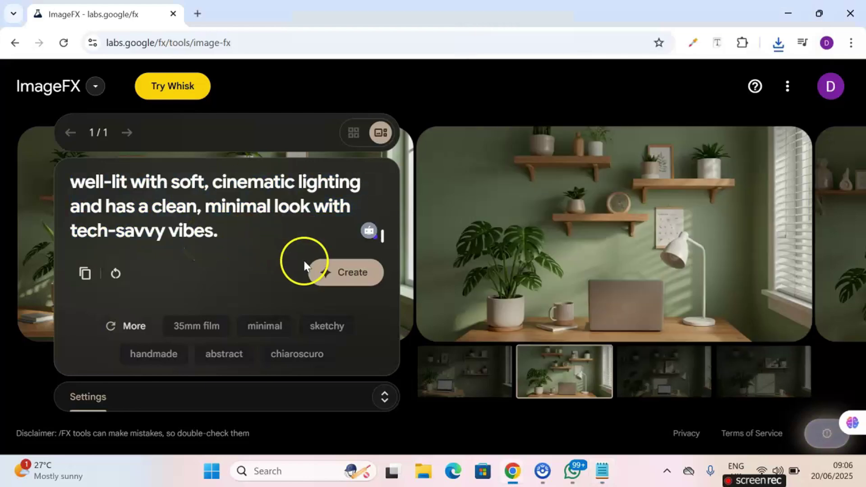
click(344, 272)
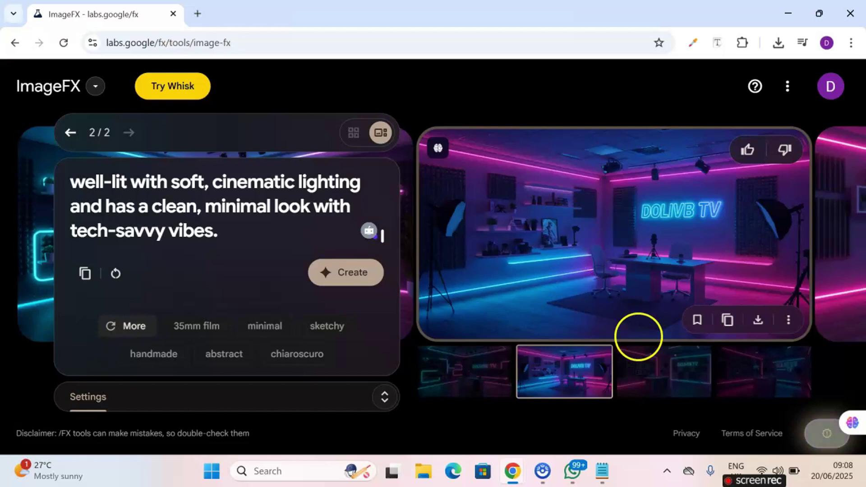
Step: Compare the generated neon studio images and download the first one as a JPEG image named "bg5"
click(634, 369)
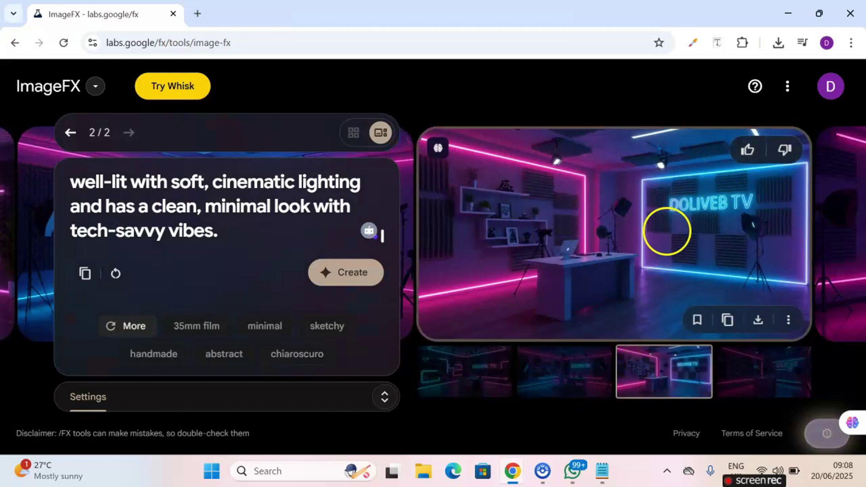
click(556, 393)
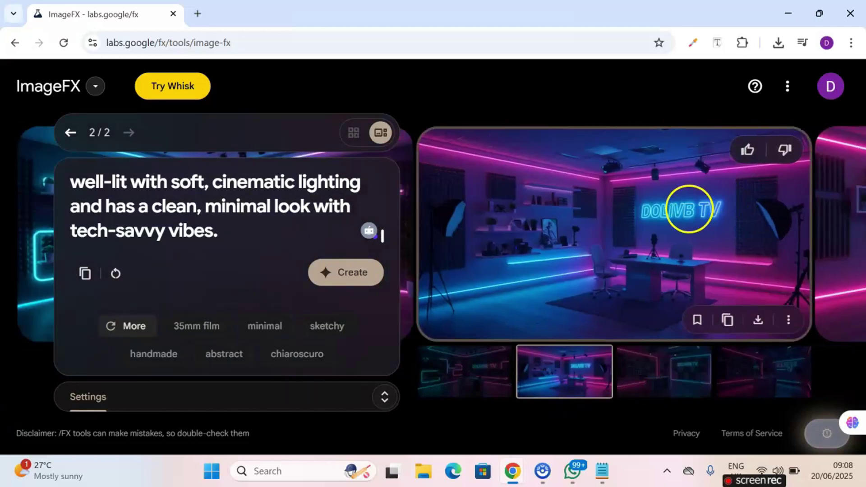
click(493, 387)
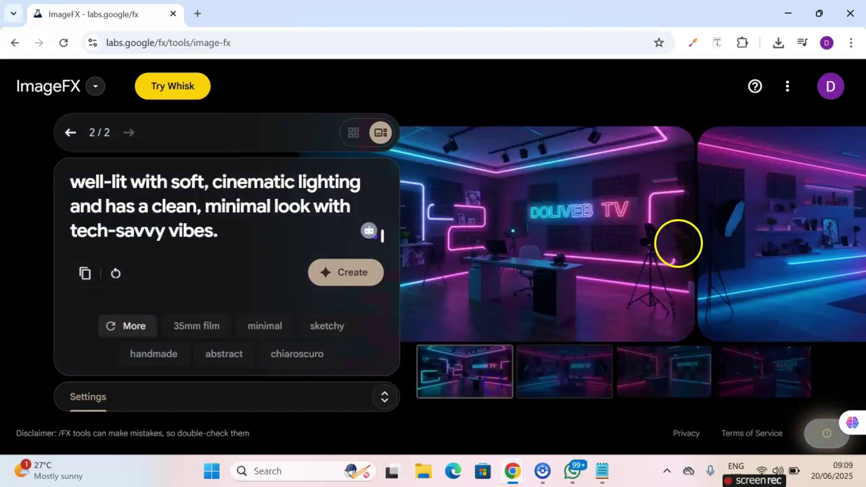
mouse_move(691, 230)
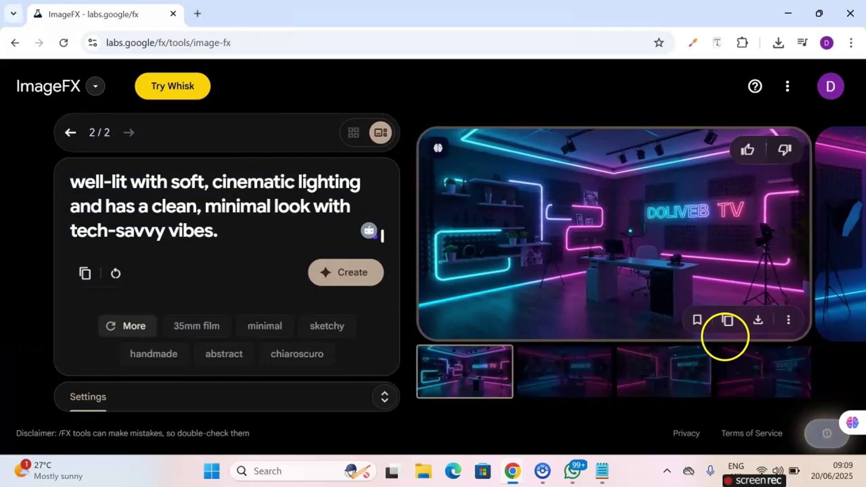
click(758, 321)
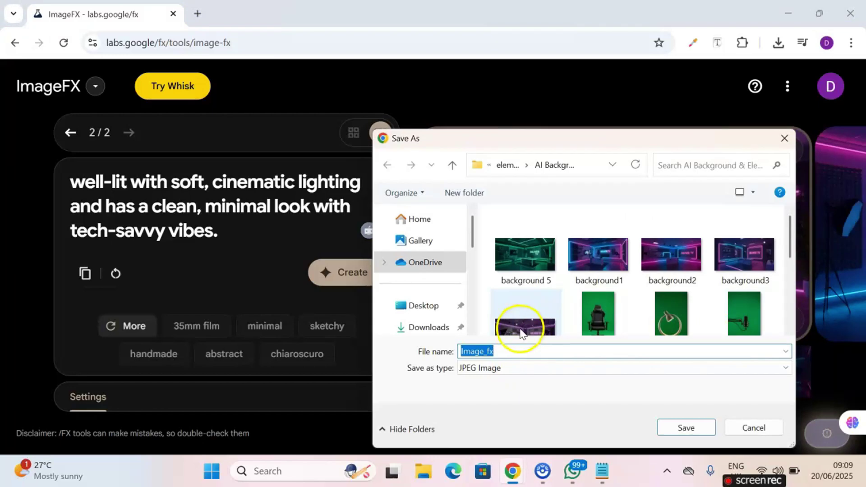
click(683, 427)
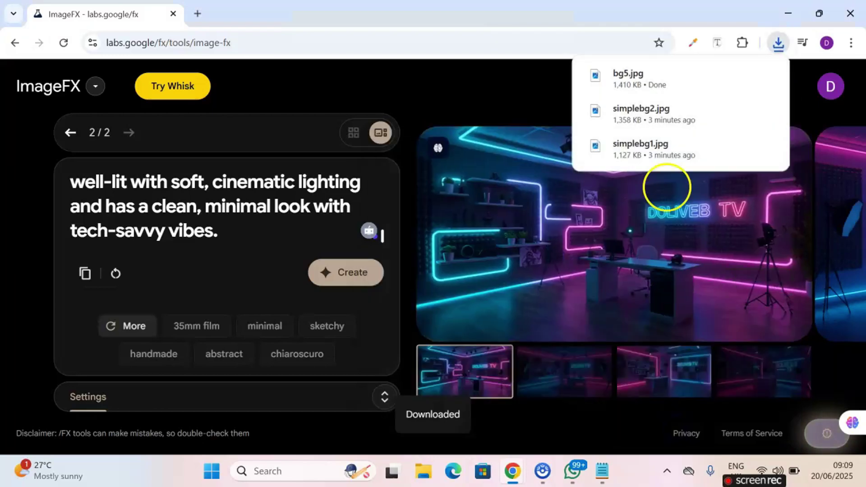
Step: Enlarge the third generated studio image, with the blue-framed wall sign, and download it as a JPEG image
click(556, 371)
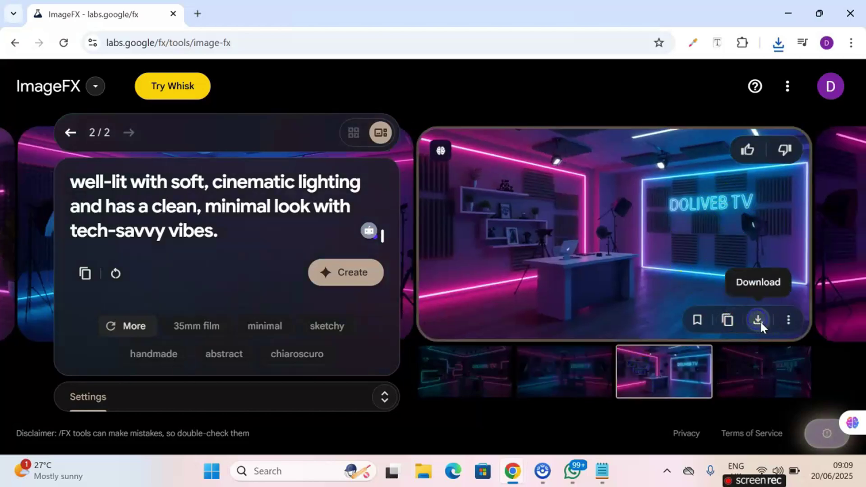
click(759, 321)
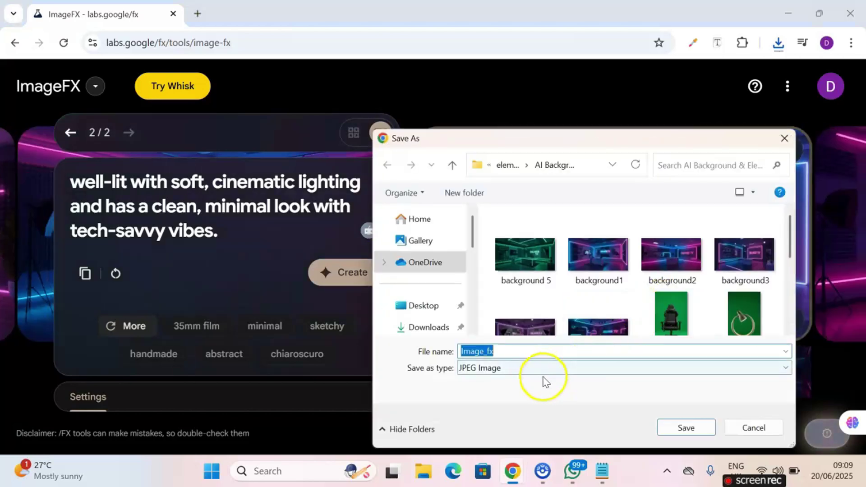
key(Return)
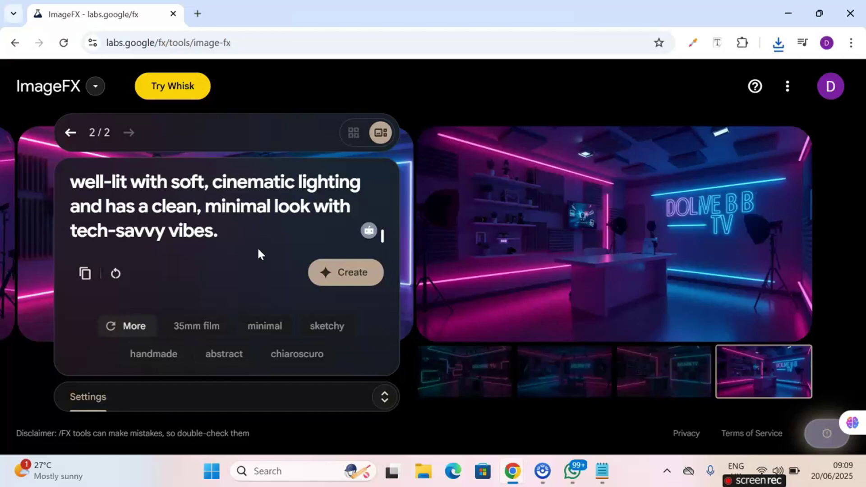
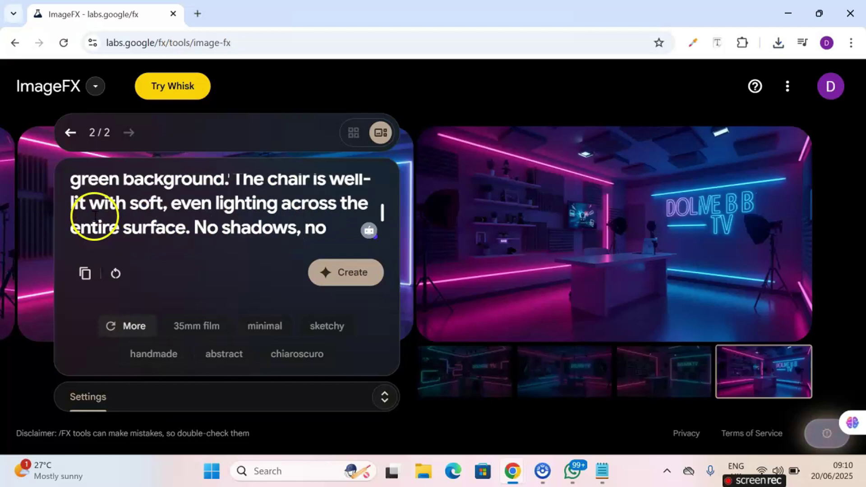
Step: Read through the gaming chair prompt with the chroma key green background and try to generate its images
scroll(228, 195, down, 3)
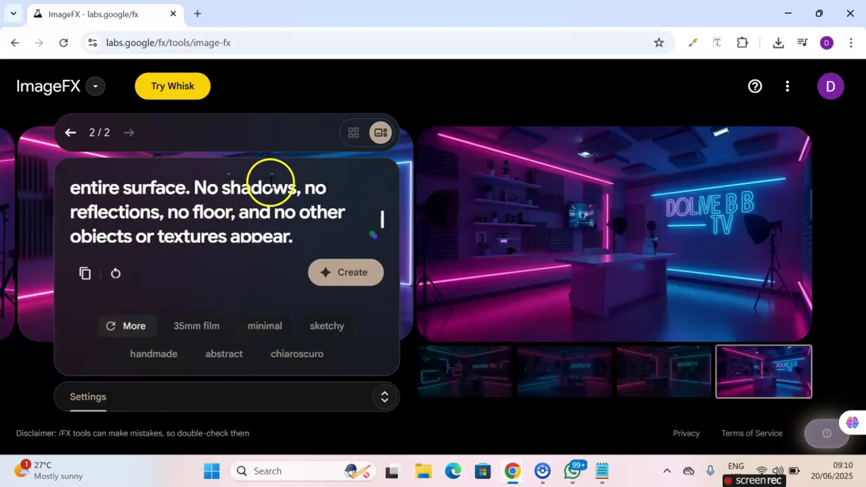
scroll(271, 183, up, 2)
scroll(321, 220, down, 2)
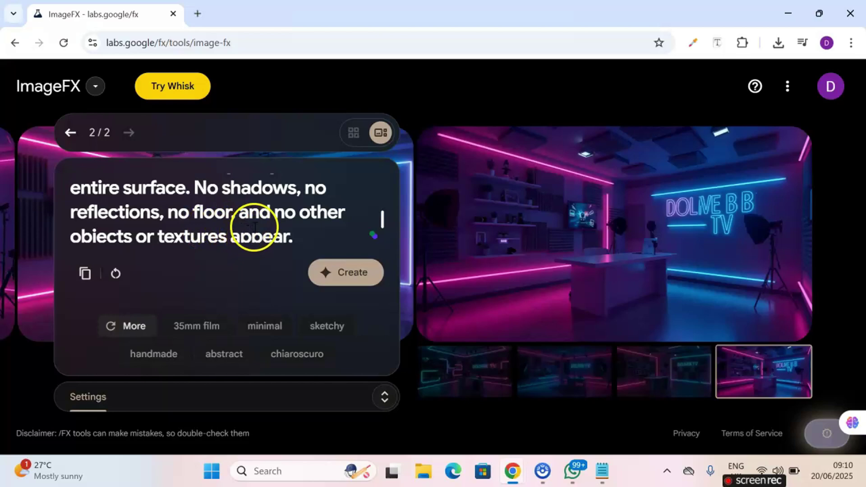
scroll(216, 228, down, 2)
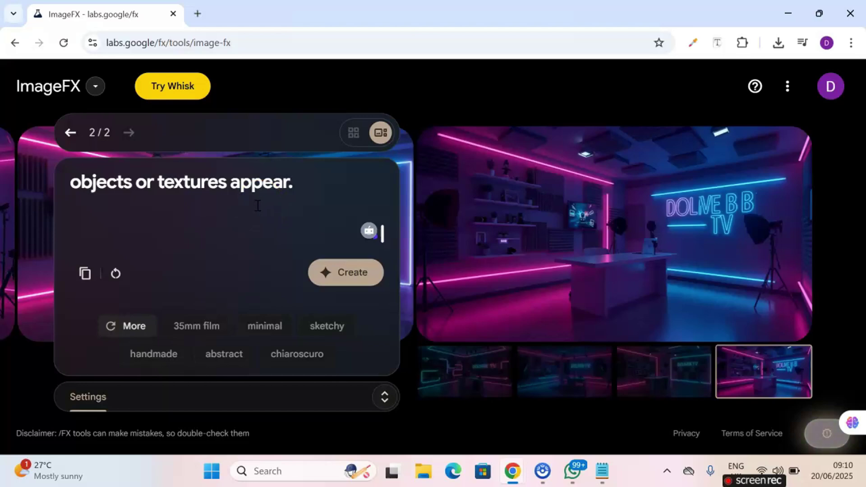
scroll(260, 207, up, 3)
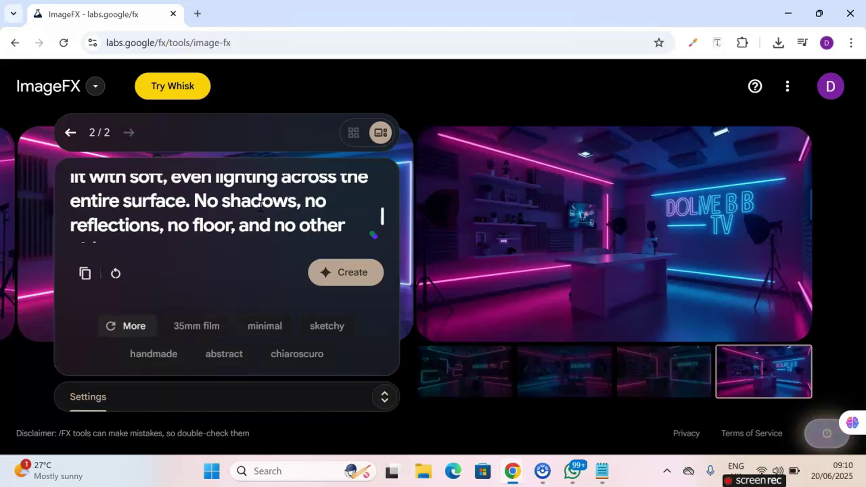
scroll(260, 207, up, 3)
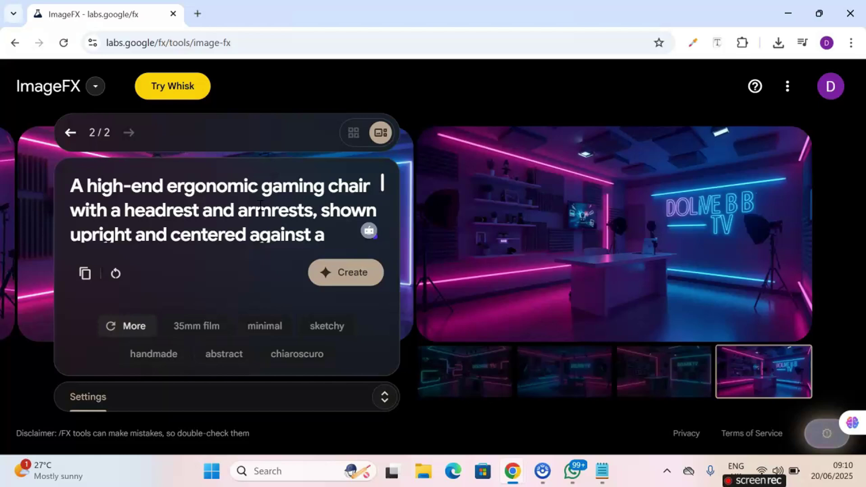
click(346, 272)
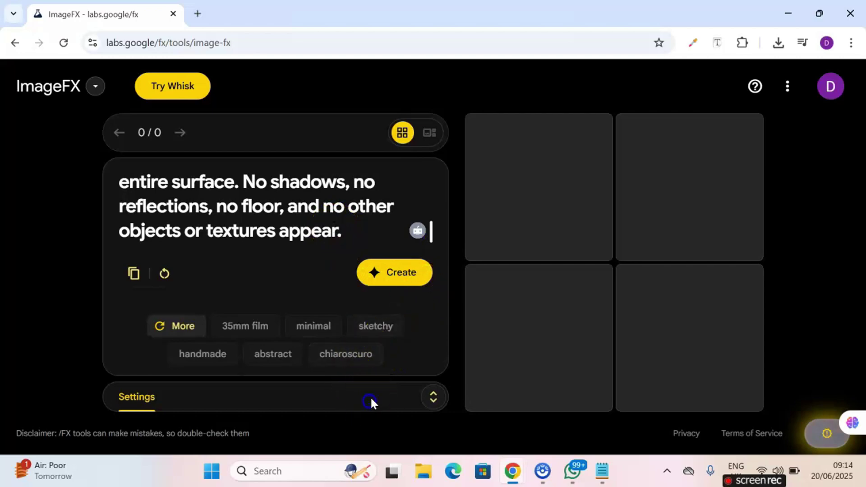
Step: Set the image aspect ratio to Portrait (9:16) for the gaming chair prompt
click(424, 399)
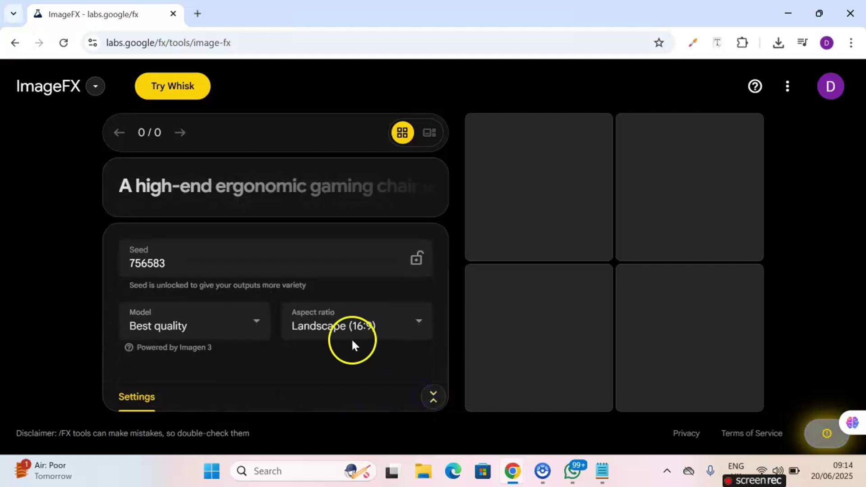
click(363, 325)
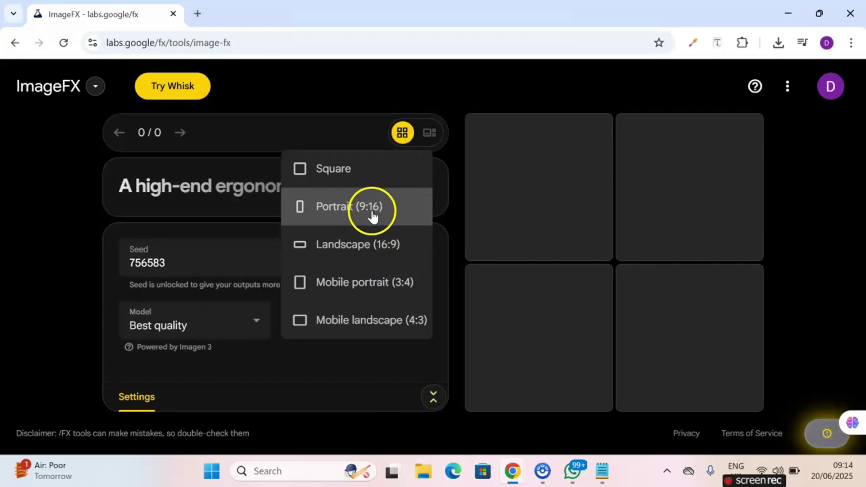
click(373, 215)
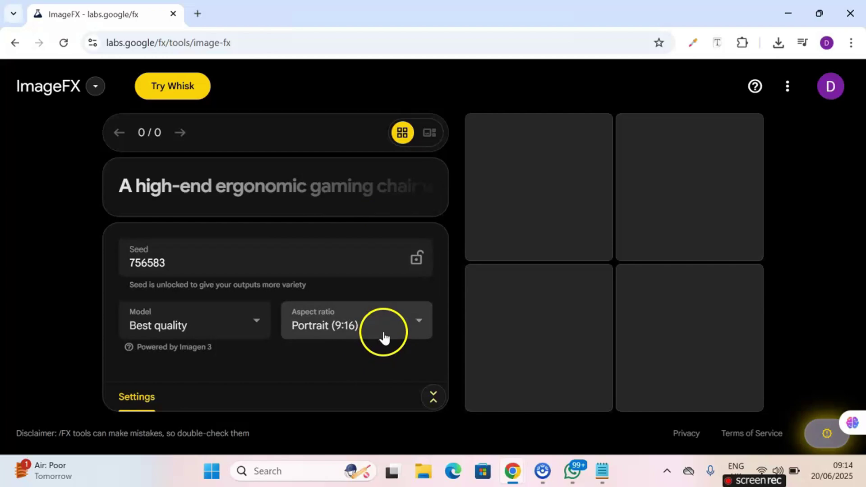
click(432, 398)
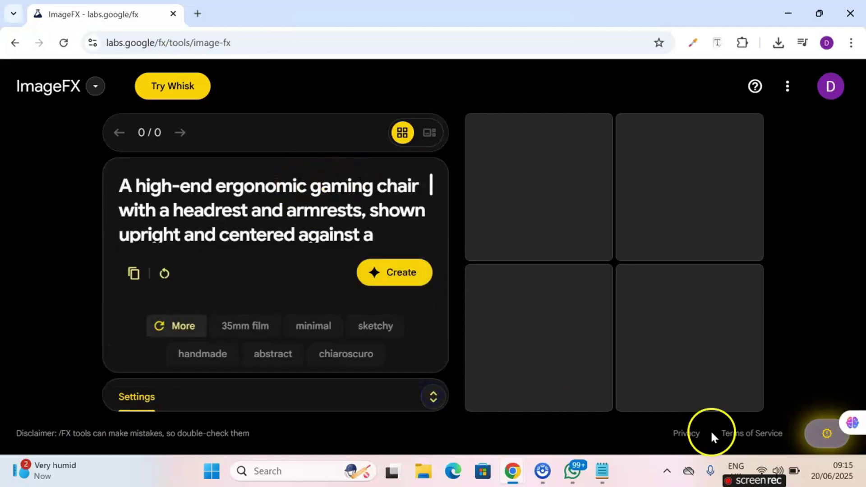
Step: Review the gaming chair, modern desk, hollow-center lamp and studio microphone prompts in the Notepad note
click(601, 471)
scroll(616, 191, down, 2)
scroll(564, 221, down, 1)
click(550, 219)
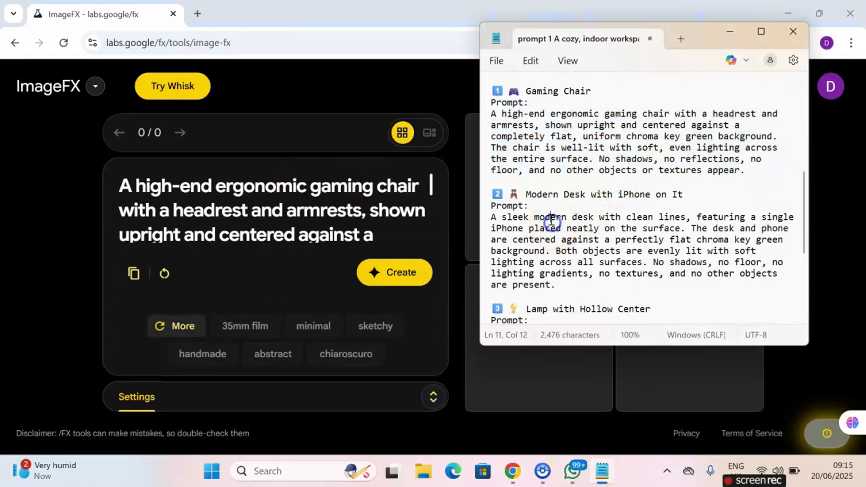
scroll(550, 226, down, 2)
scroll(524, 266, down, 2)
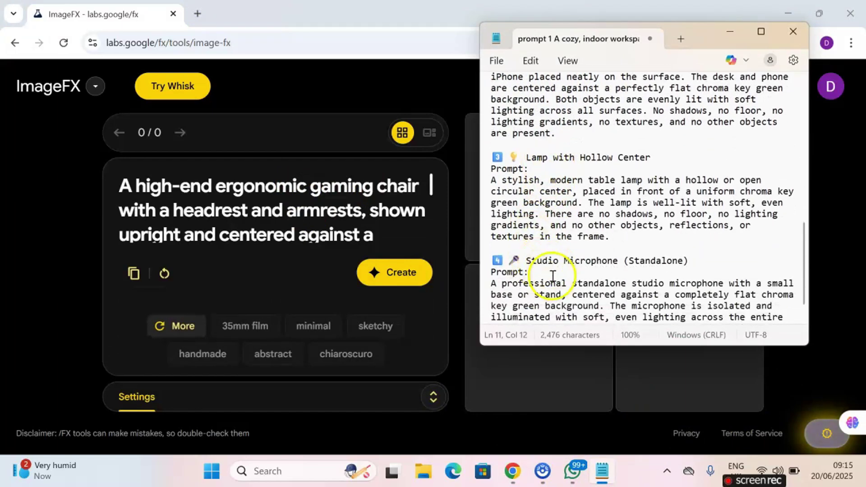
scroll(600, 244, up, 4)
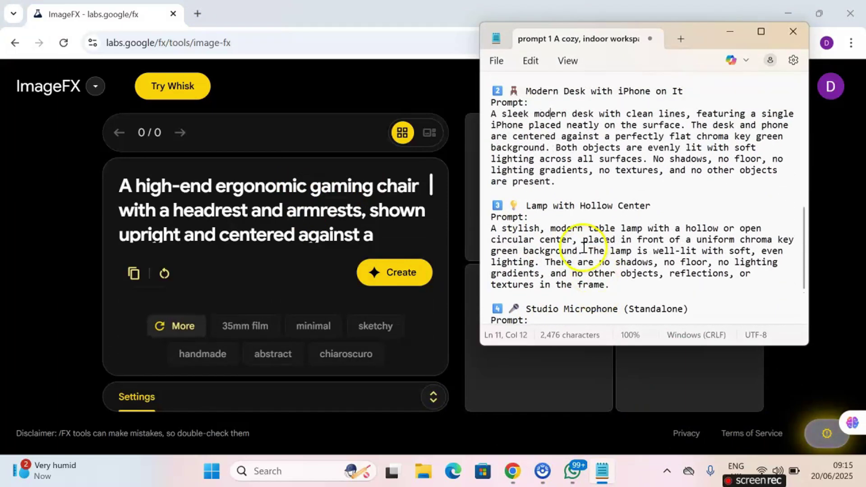
Step: Generate the green-screen gaming chair images from the current prompt and enlarge the second one
click(404, 272)
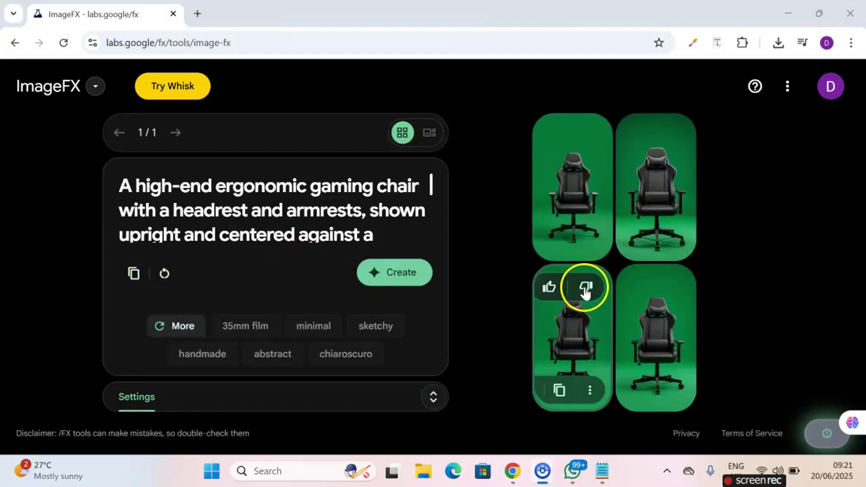
click(645, 200)
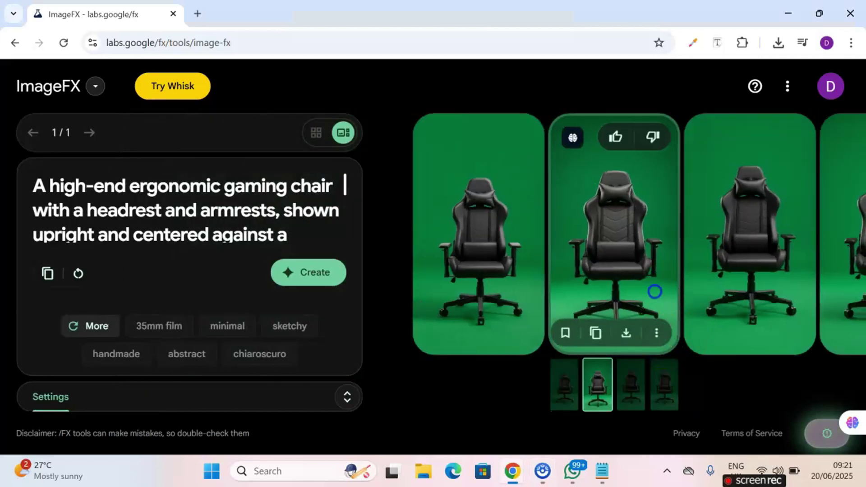
Step: Download the second green-screen gaming chair image
click(628, 336)
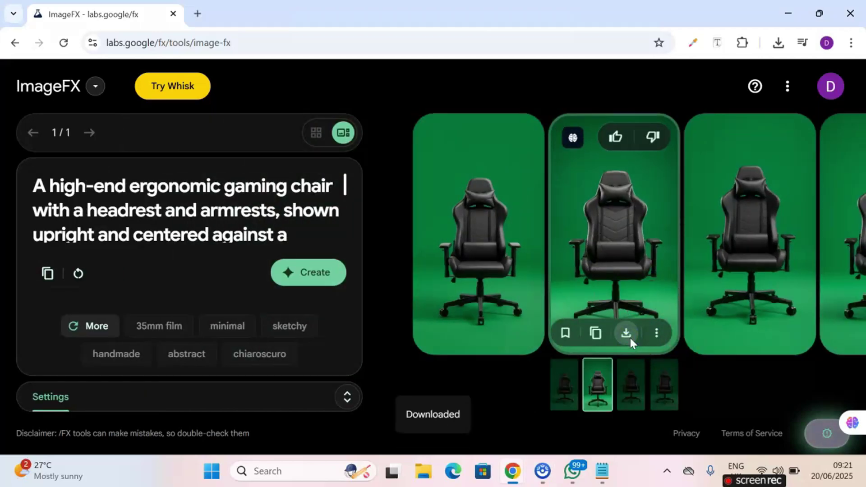
key(Return)
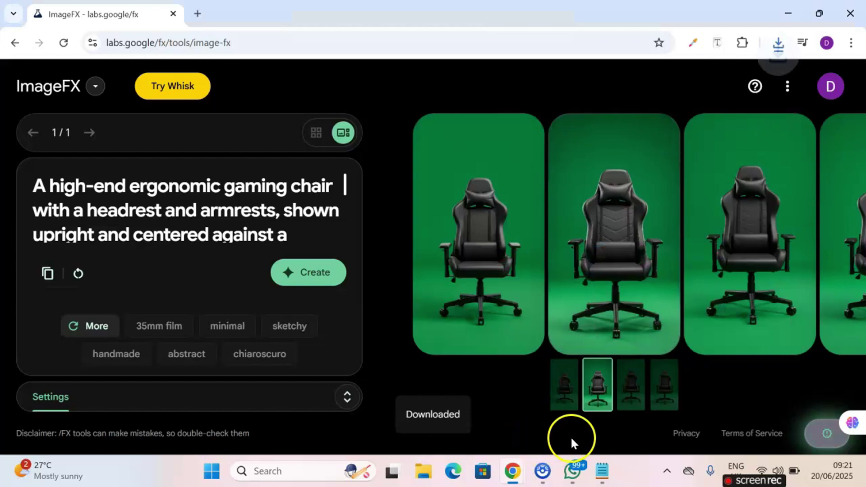
Step: Replace the ImageFX prompt with the Lamp with Hollow Center prompt copied from the Notepad note, and return to the note
click(602, 471)
scroll(651, 227, down, 2)
scroll(651, 227, down, 2)
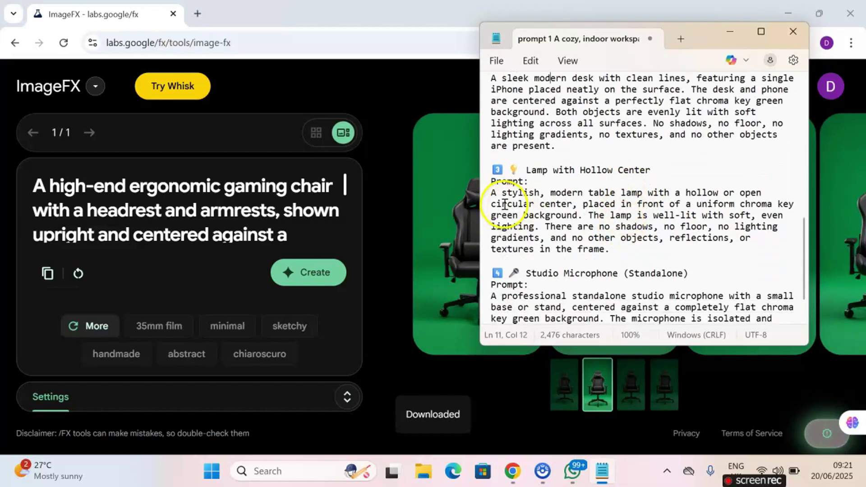
drag(492, 193, 658, 269)
key(ctrl+c)
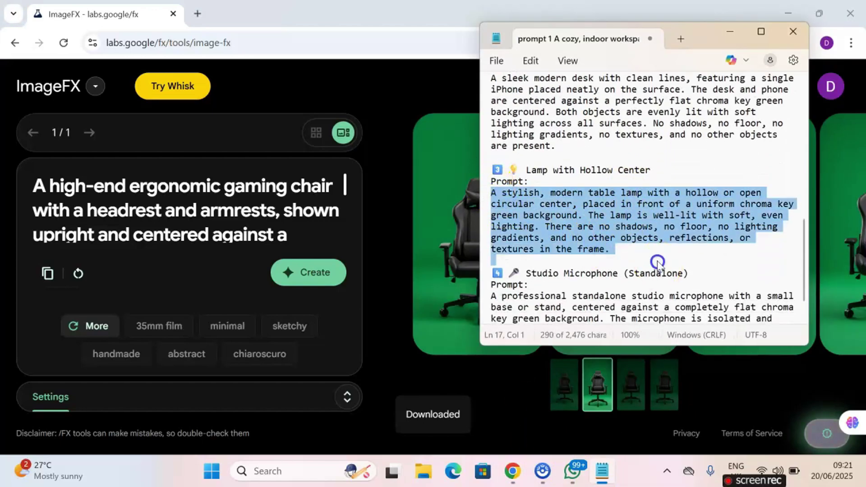
click(180, 188)
key(ctrl+a)
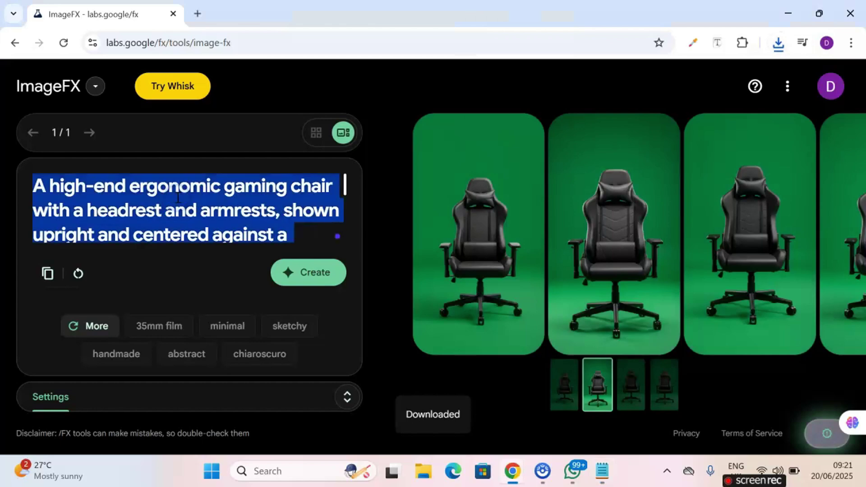
key(ctrl+v)
click(602, 471)
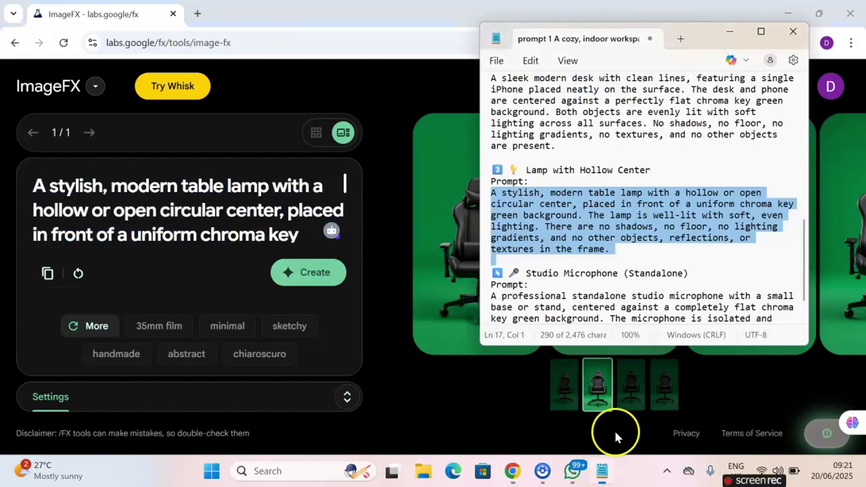
scroll(671, 249, down, 1)
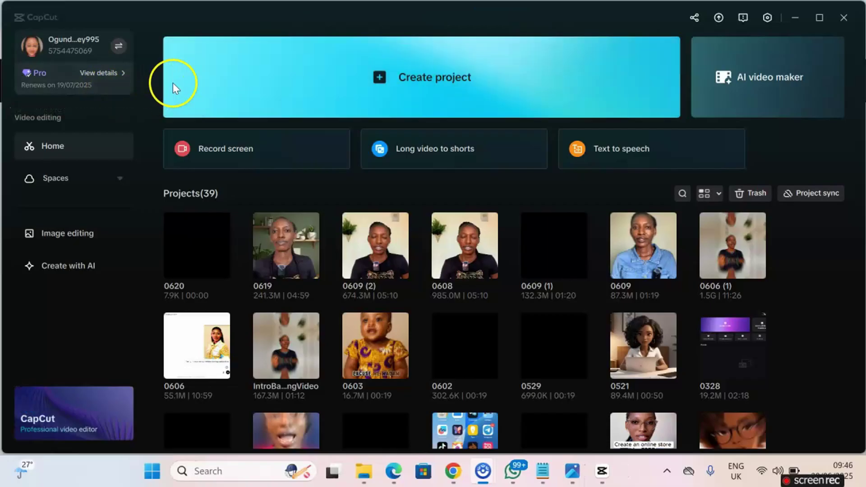
Step: Create a new CapCut project and import the green-screen element images and the samplevideo clip from the ChangeBackground folder
click(436, 77)
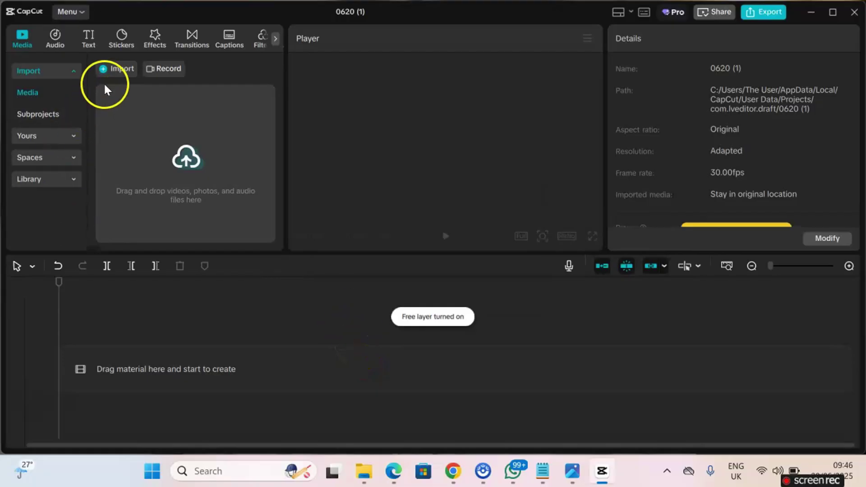
click(115, 72)
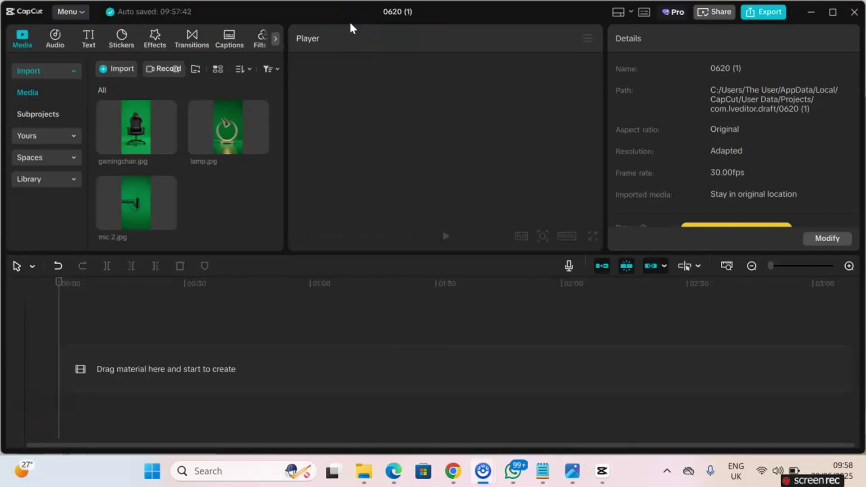
click(116, 70)
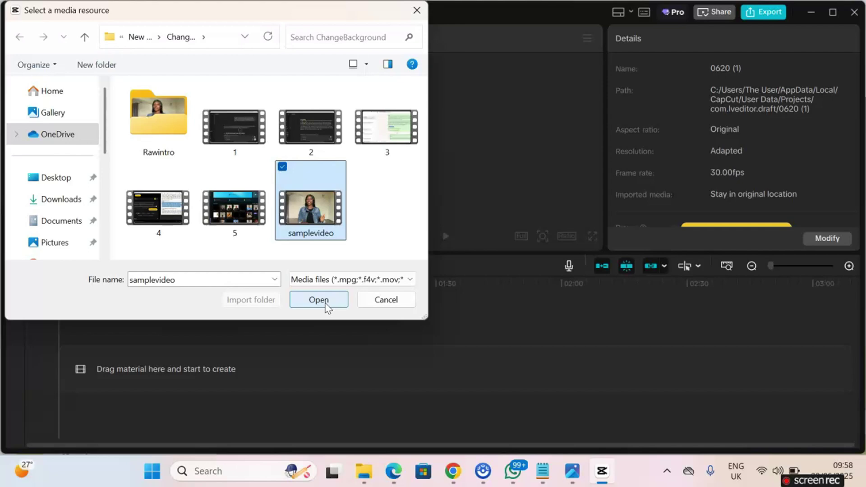
click(319, 300)
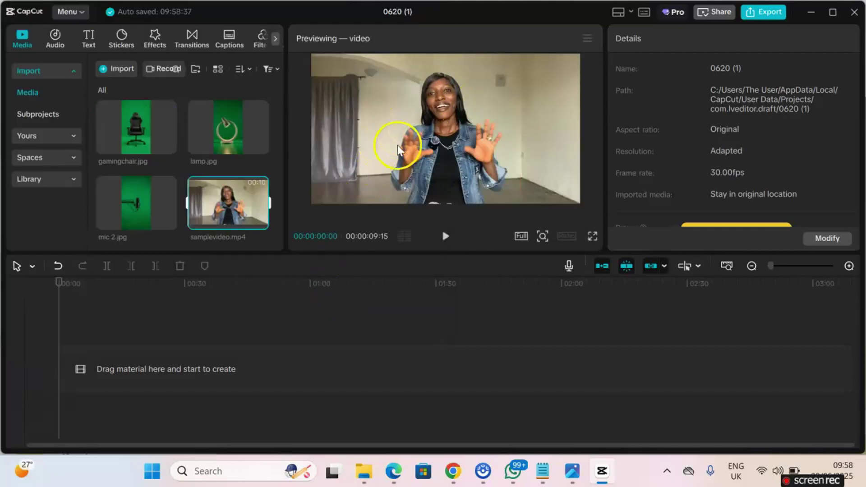
Step: Add the imported background1.jpg to the timeline as the bottom layer and select its clip
mouse_move(259, 219)
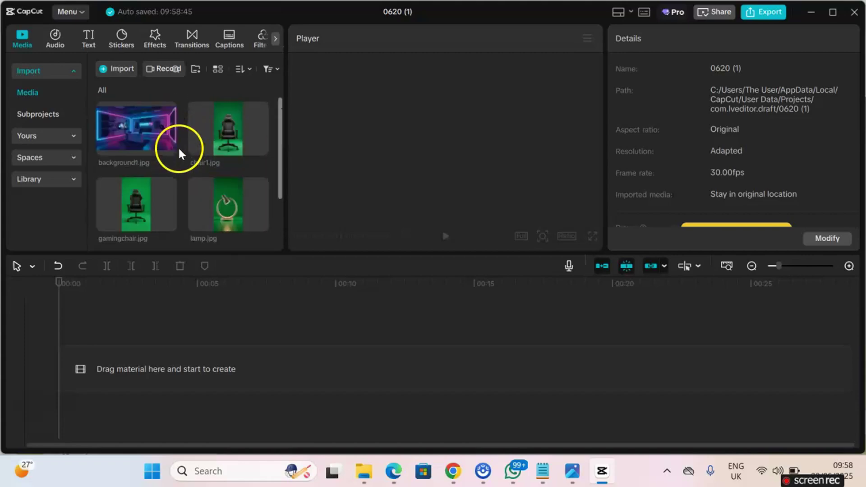
mouse_move(146, 136)
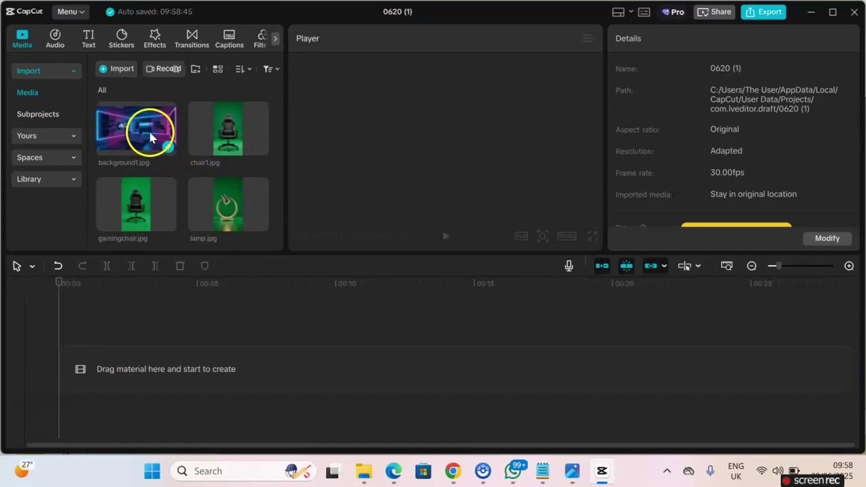
click(145, 136)
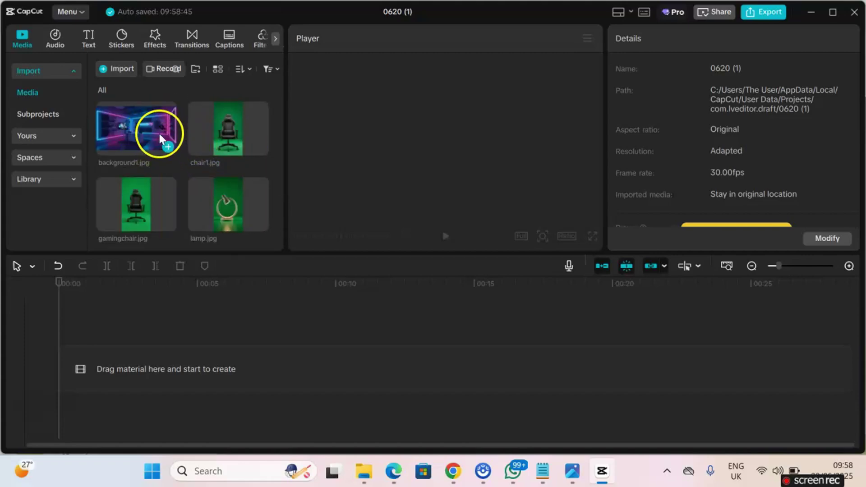
click(172, 146)
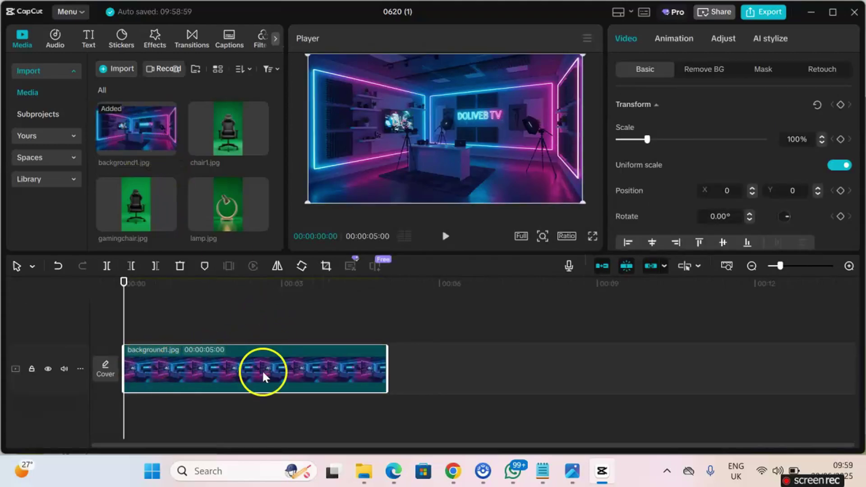
click(333, 385)
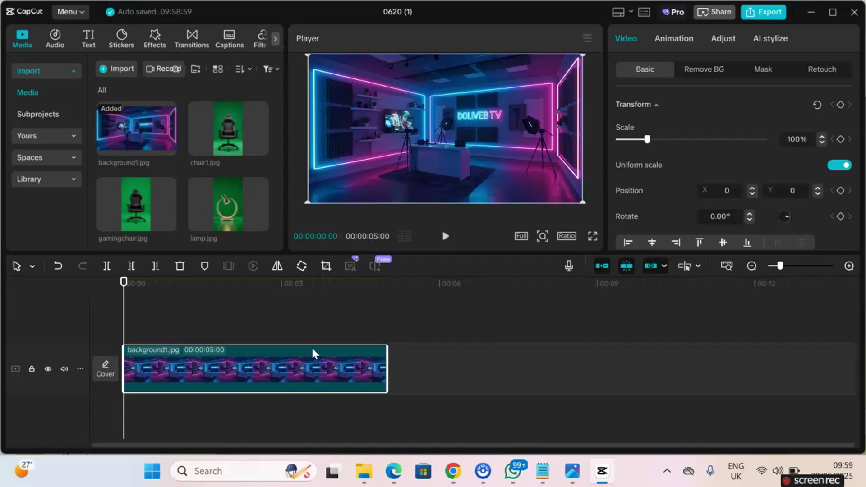
click(213, 371)
Step: Place samplevideo.mp4 on a new track above the background1.jpg clip, starting at the beginning of the timeline
click(190, 203)
scroll(194, 201, down, 2)
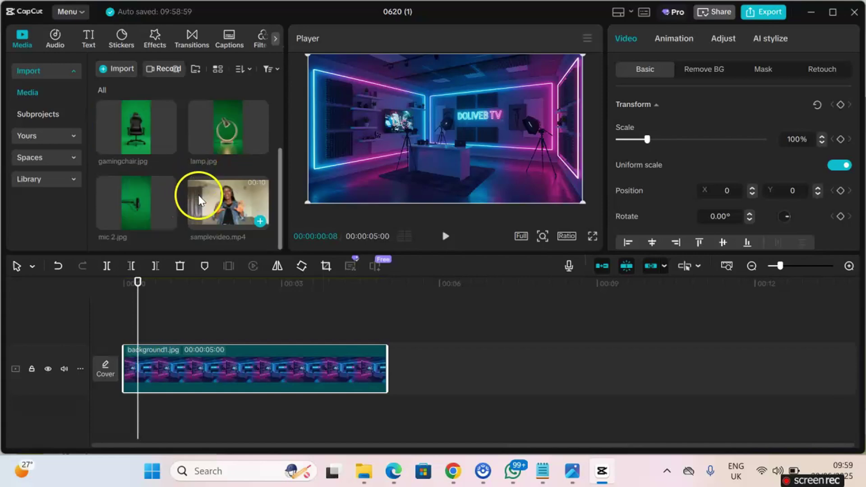
drag(235, 208, 131, 332)
Step: Extend the background1.jpg clip to 00:00:09:15 so it ends together with samplevideo.mp4, and select the video clip
click(226, 387)
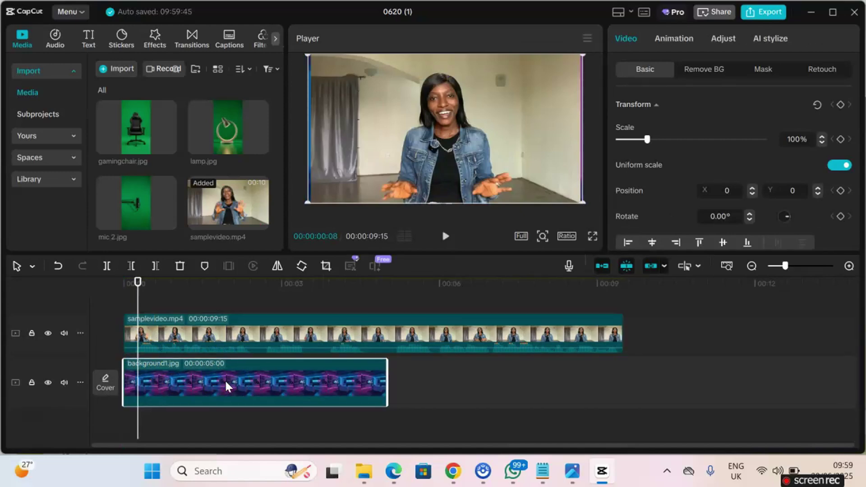
click(324, 335)
drag(385, 380, 622, 369)
click(162, 300)
click(179, 334)
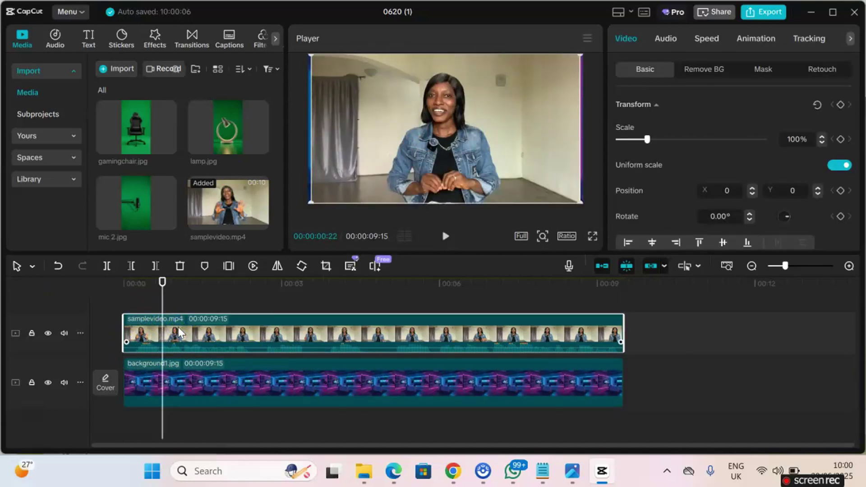
click(205, 334)
click(216, 371)
click(231, 329)
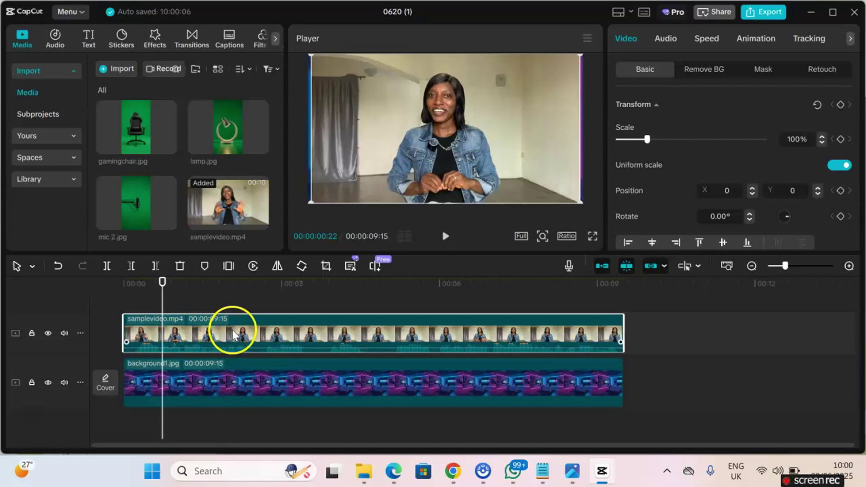
click(234, 374)
click(246, 329)
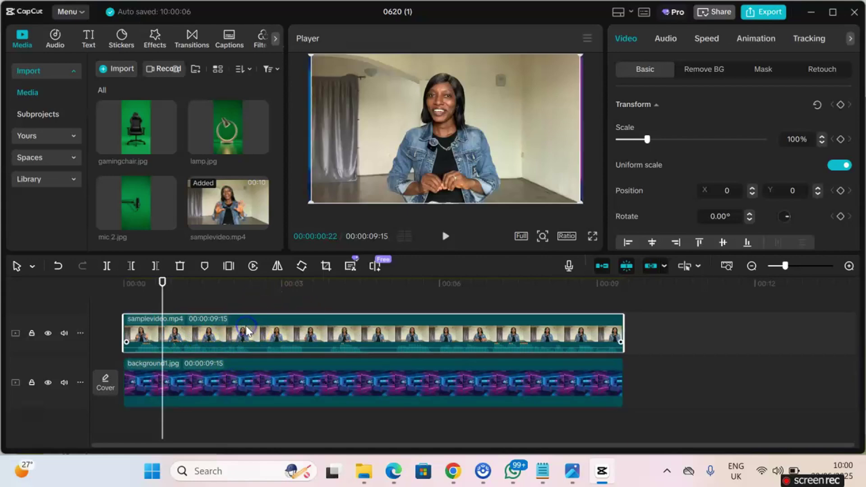
Step: Remove the background of samplevideo.mp4 with Auto removal and keep its Feather at 0
click(360, 329)
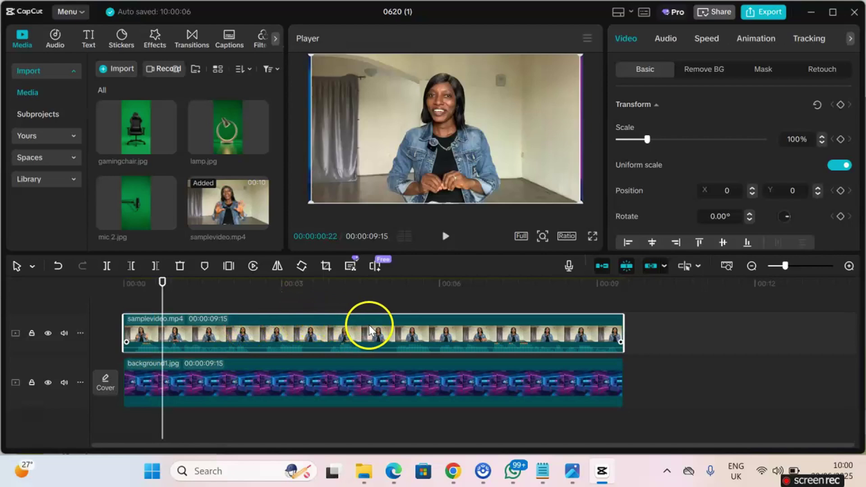
click(702, 72)
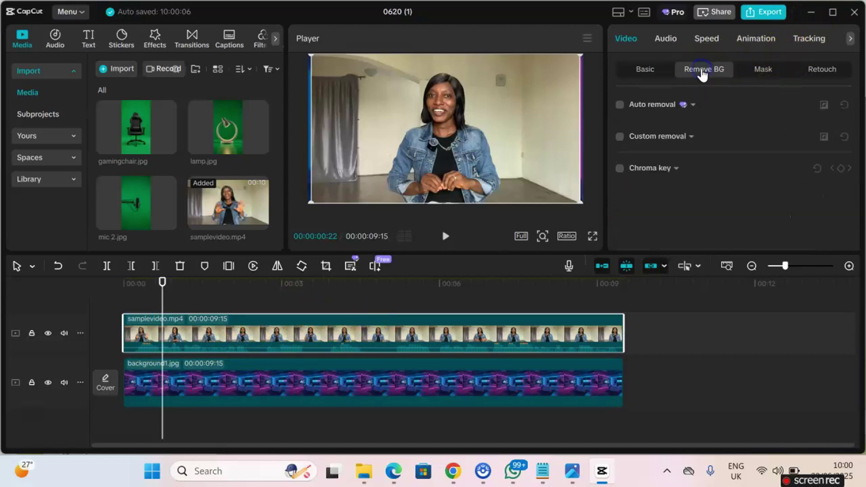
click(693, 104)
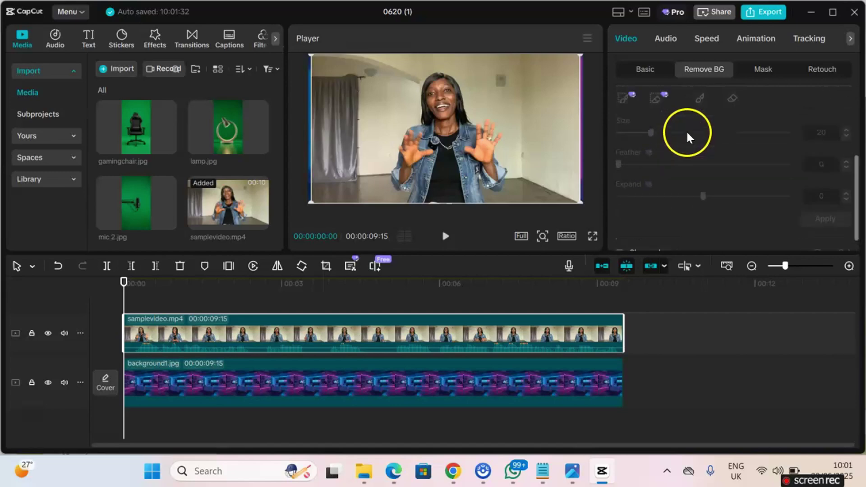
click(619, 105)
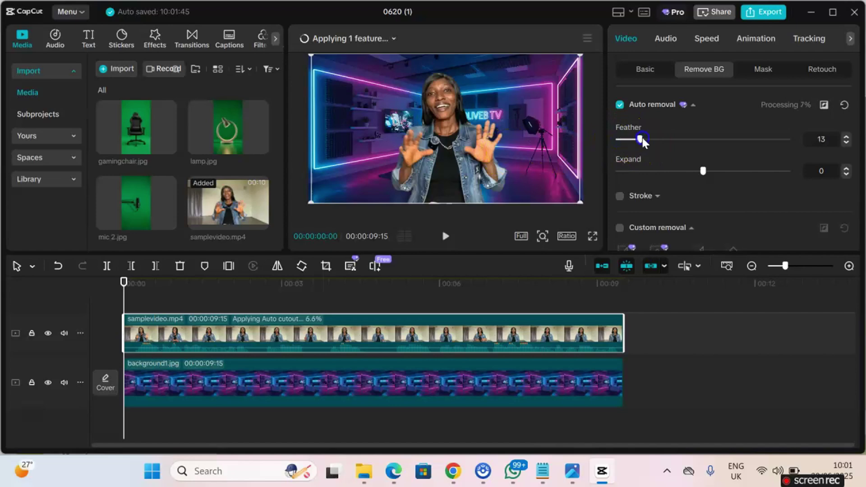
drag(641, 140, 618, 139)
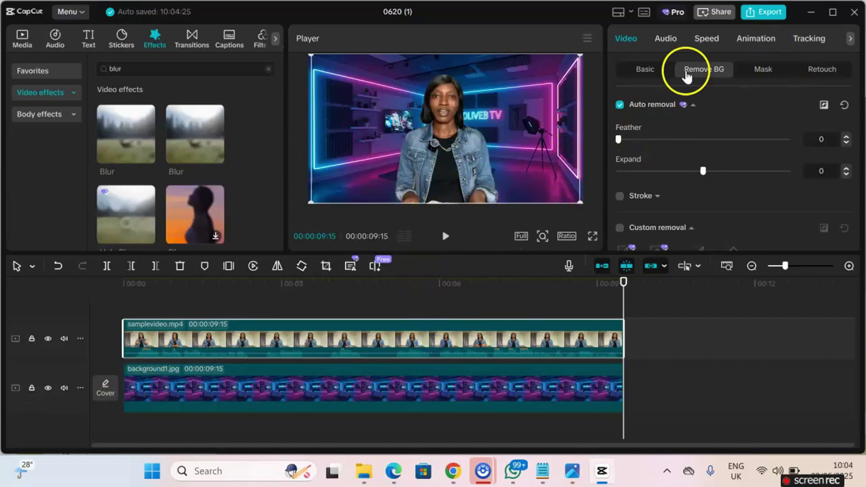
Step: Adjust the lightness of the samplevideo.mp4 clip to Exposure 4 and Contrast 4
click(850, 38)
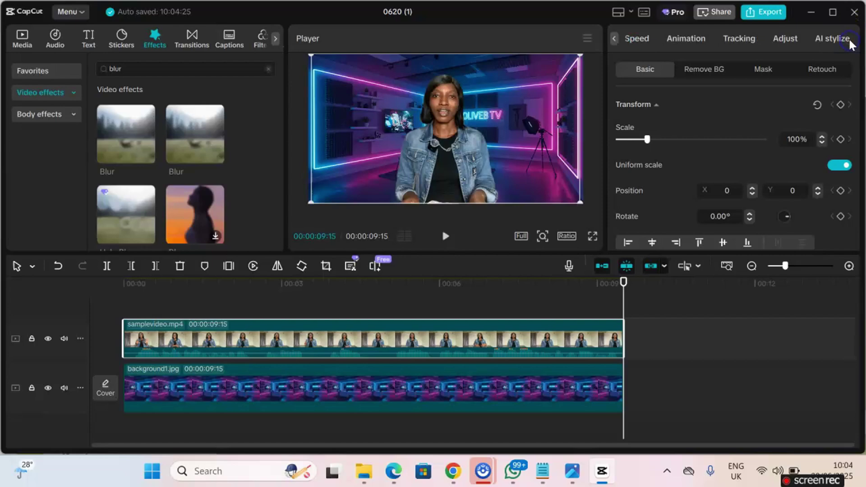
click(785, 39)
mouse_move(697, 169)
mouse_down()
mouse_move(694, 175)
mouse_move(695, 165)
mouse_up()
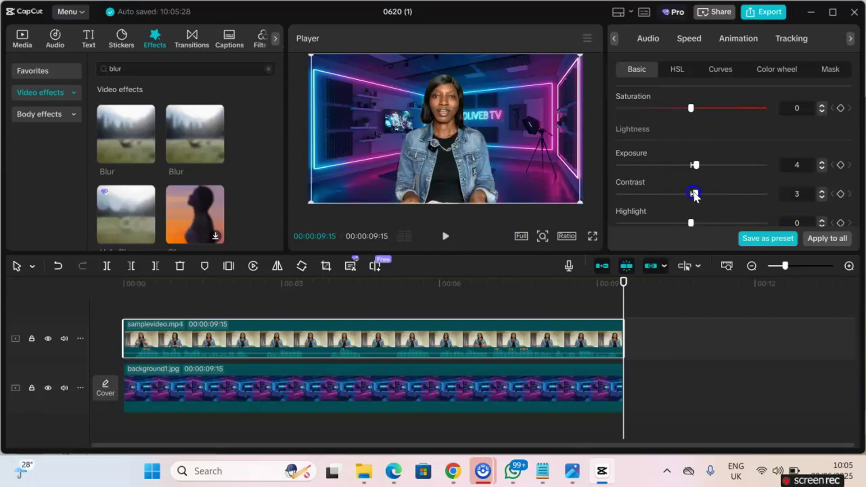
click(822, 191)
Step: Look through the remaining basic adjustments of samplevideo.mp4 and raise its Sharpen value slightly
scroll(691, 151, down, 2)
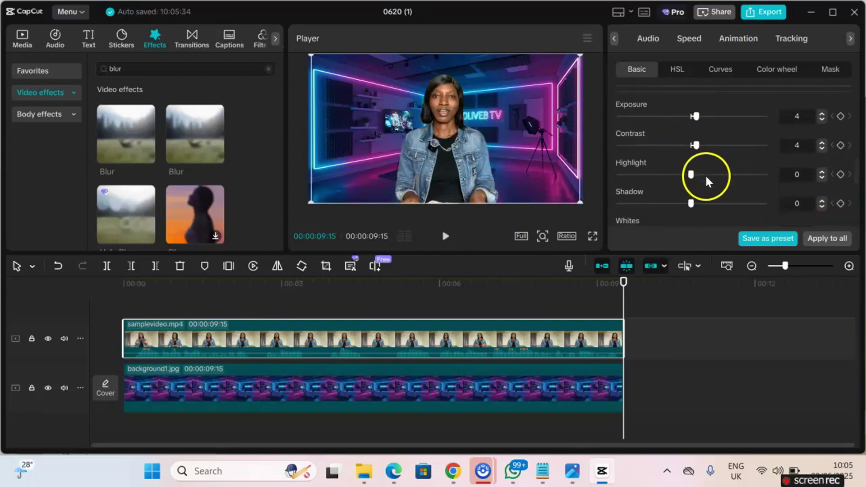
scroll(707, 181, down, 5)
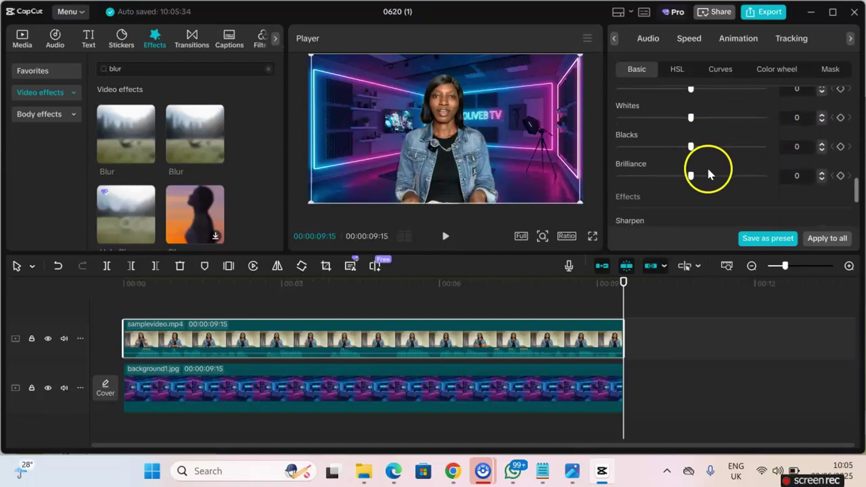
scroll(706, 178, up, 3)
scroll(704, 179, down, 4)
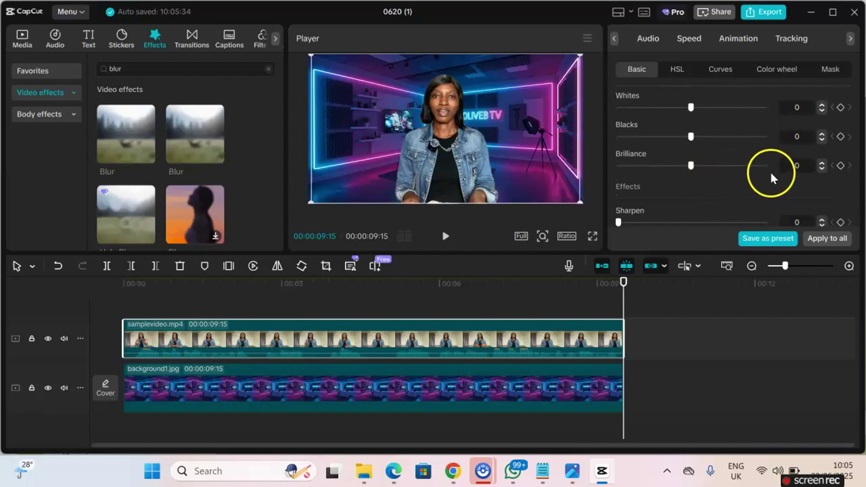
click(822, 219)
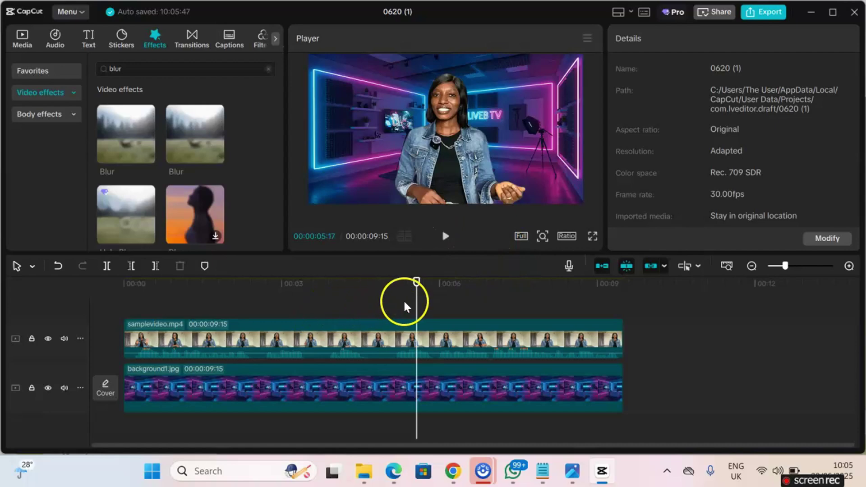
Step: Return the playhead to the start and place gamingchair.jpg on a new track above samplevideo.mp4
drag(416, 303, 49, 356)
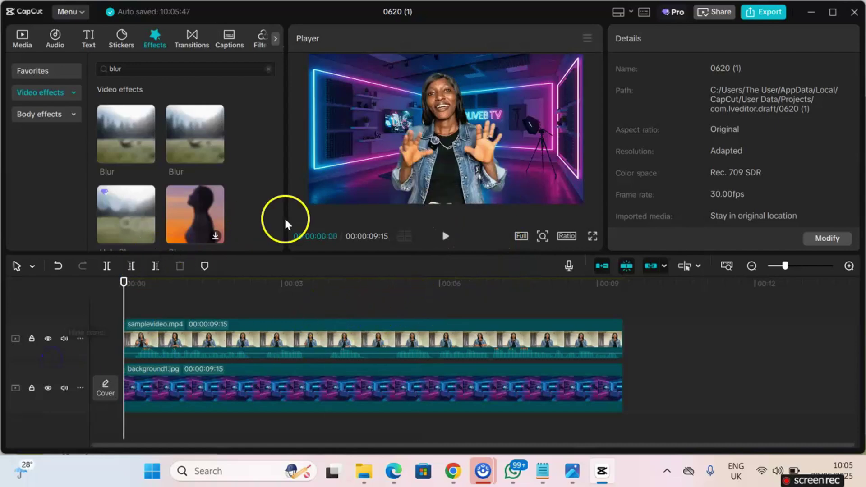
click(22, 36)
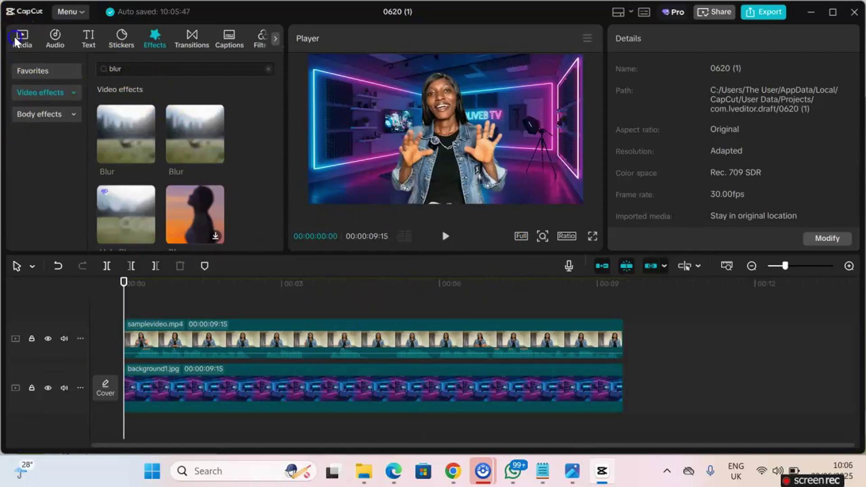
drag(135, 131, 156, 338)
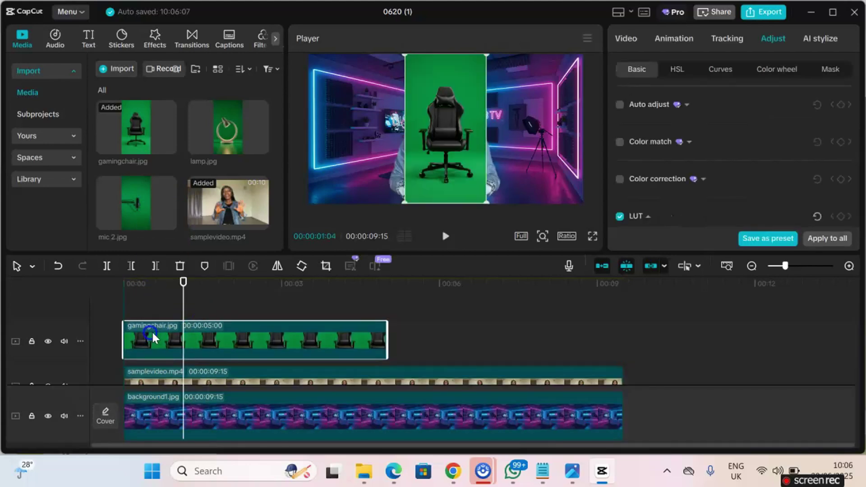
Step: Extend the gamingchair.jpg clip to 00:00:09:15 so it spans the same length as samplevideo.mp4
click(266, 334)
click(182, 340)
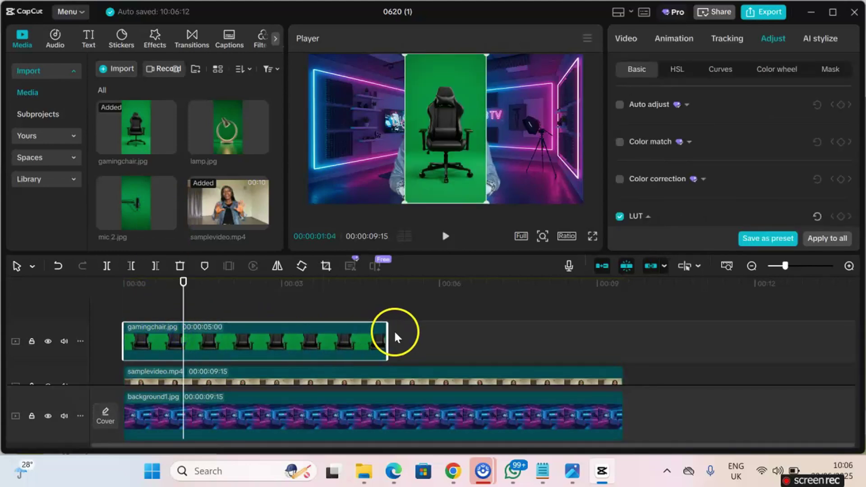
drag(386, 342, 624, 322)
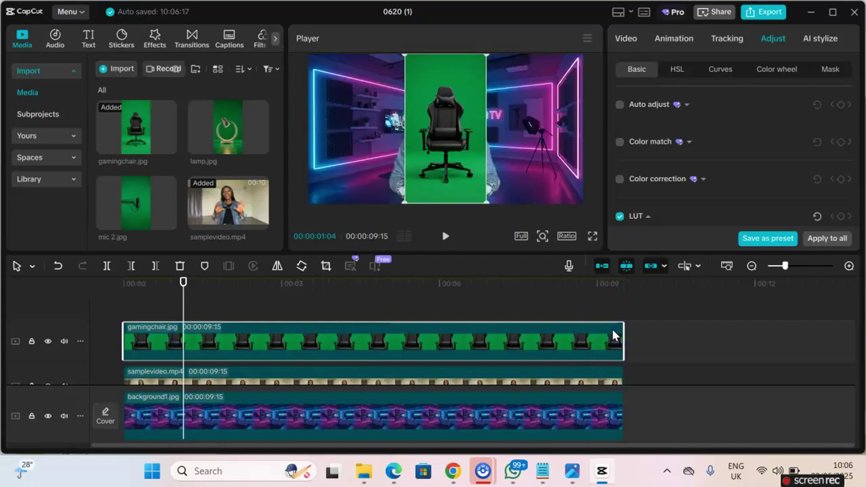
click(444, 115)
click(458, 118)
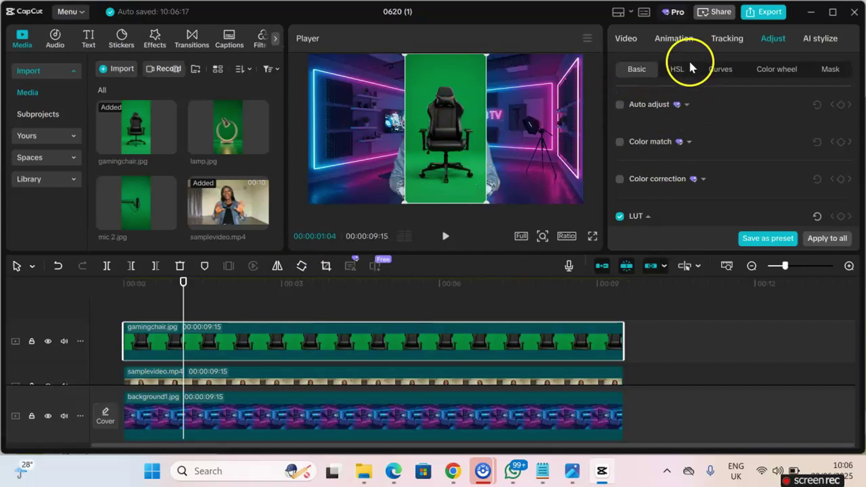
Step: Key out the green backdrop of gamingchair.jpg with Chroma key, picking the green beside the chair's headrest
click(478, 336)
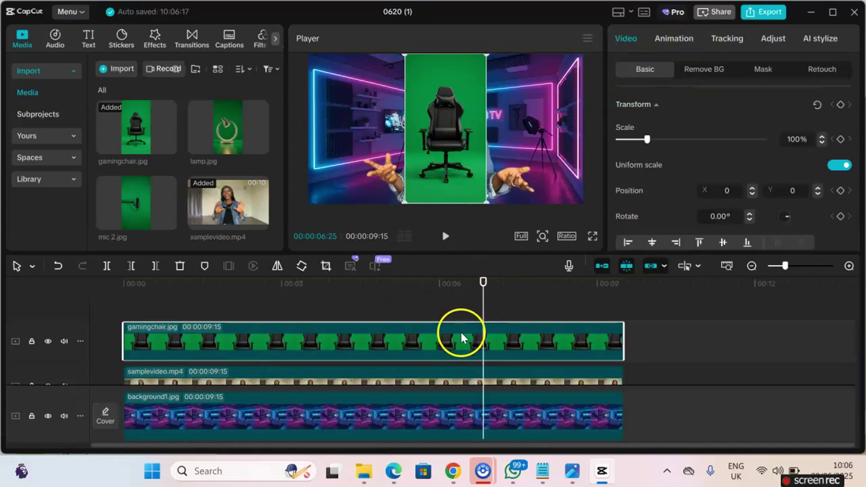
click(706, 70)
scroll(654, 136, down, 3)
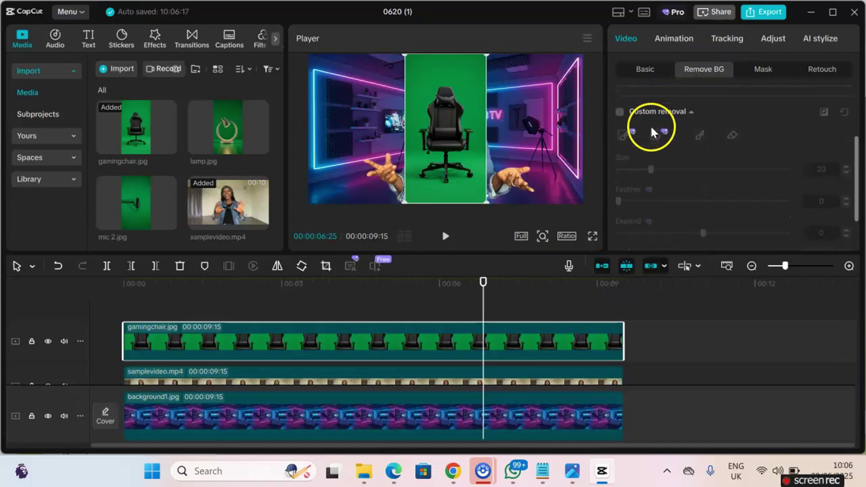
scroll(651, 159, down, 1)
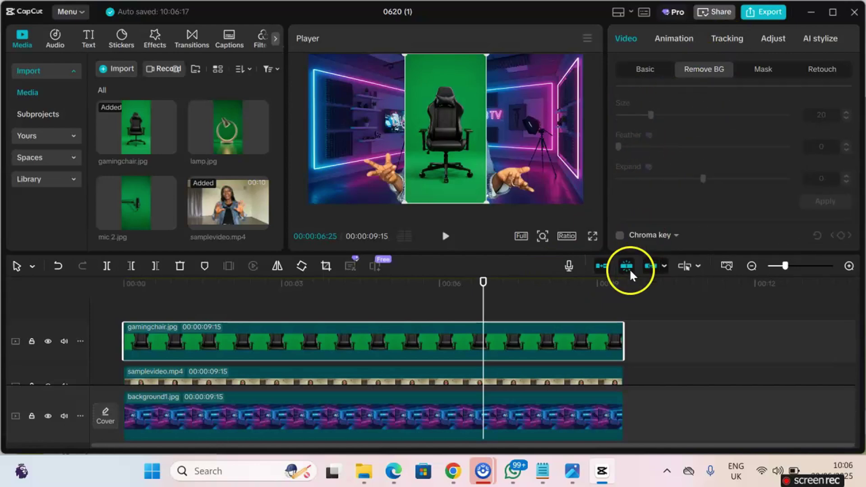
click(620, 235)
click(667, 209)
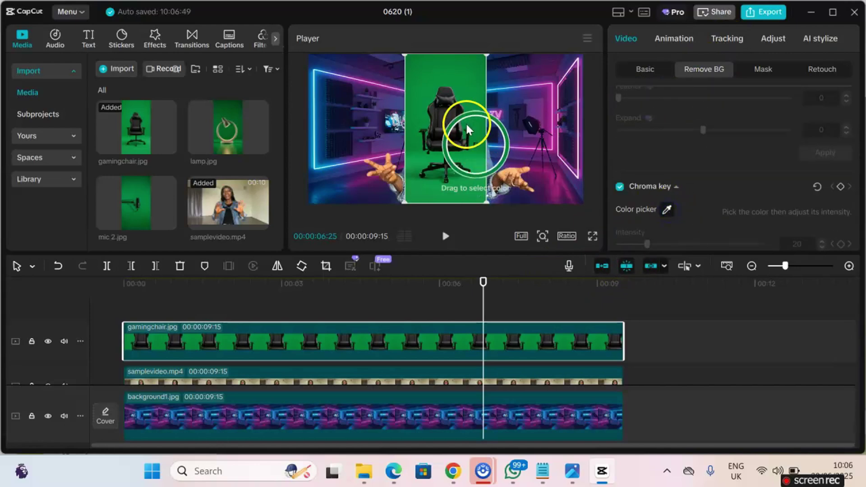
click(467, 80)
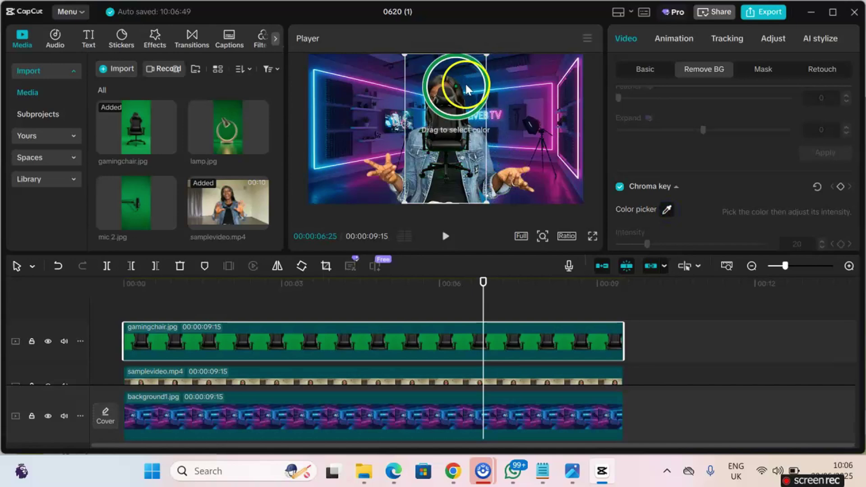
click(468, 82)
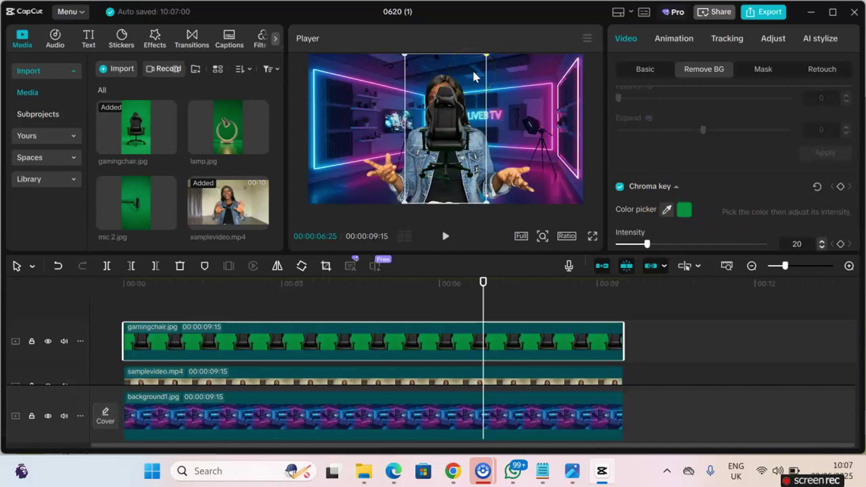
Step: Enlarge the gaming chair to about 176% and lower it to about Y -260, keeping it horizontally centred
click(477, 199)
drag(463, 115, 445, 129)
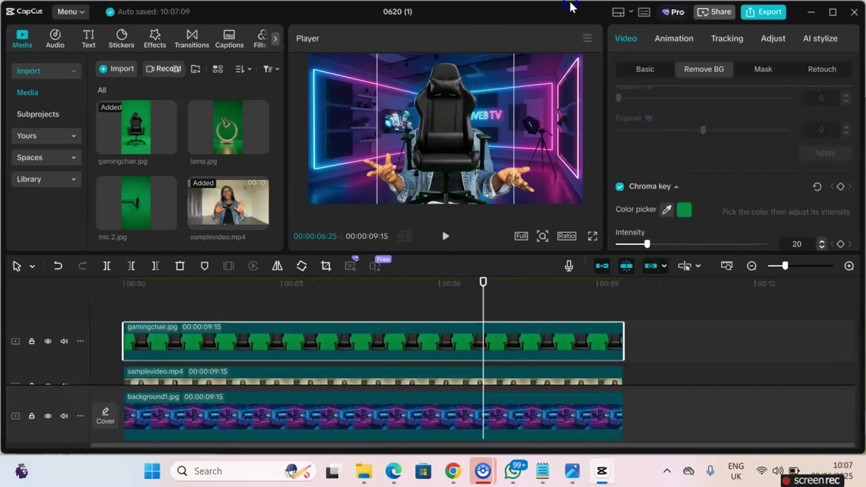
drag(530, 86, 468, 157)
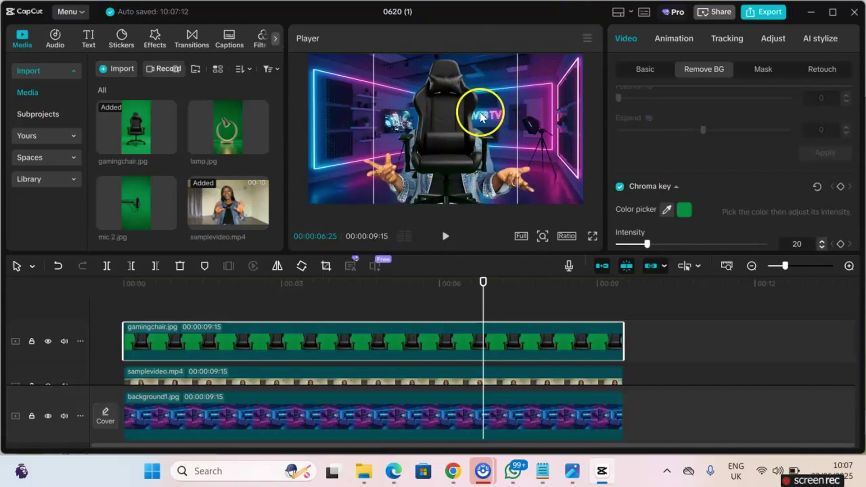
drag(479, 114, 479, 126)
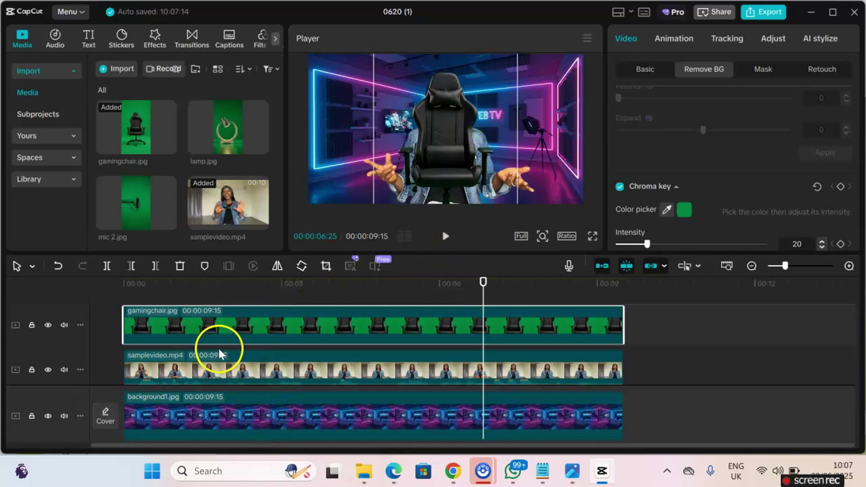
Step: Move the gamingchair.jpg clip onto the track between samplevideo.mp4 and background1.jpg so the chair sits behind the speaker
click(236, 320)
drag(236, 320, 223, 395)
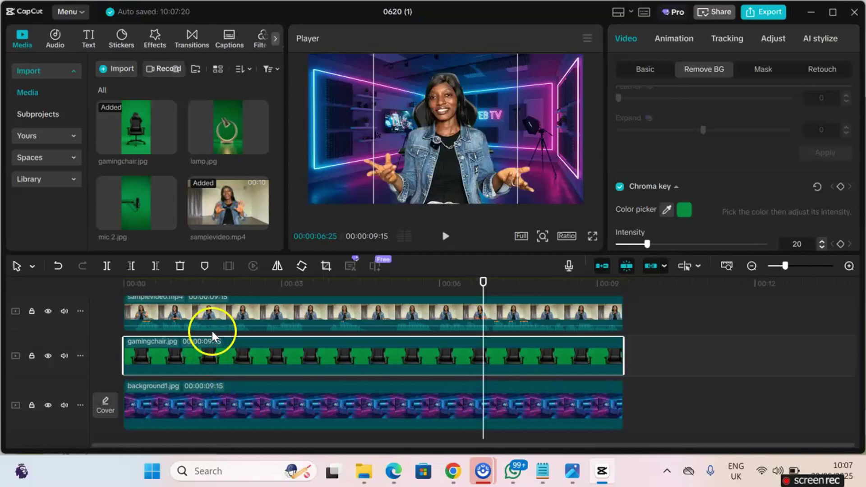
click(489, 101)
key(ctrl+z)
click(451, 127)
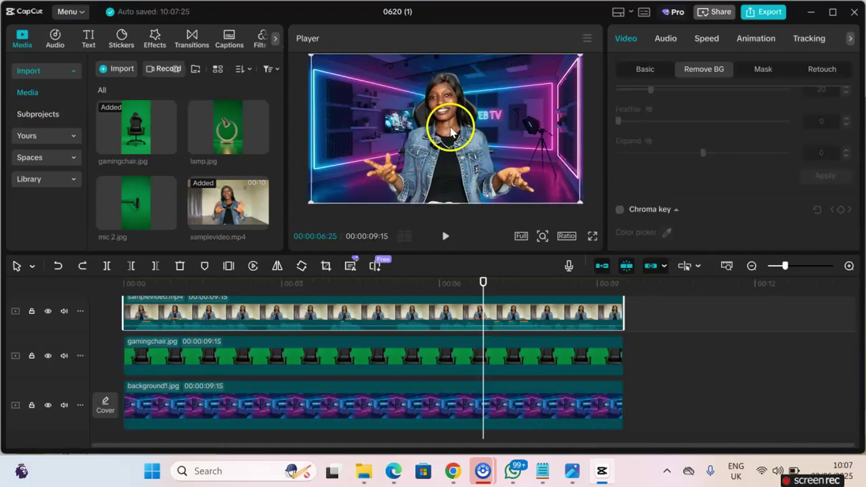
Step: Scale the gaming chair behind the speaker to 290% and lower it to about Y -859
click(342, 309)
click(363, 368)
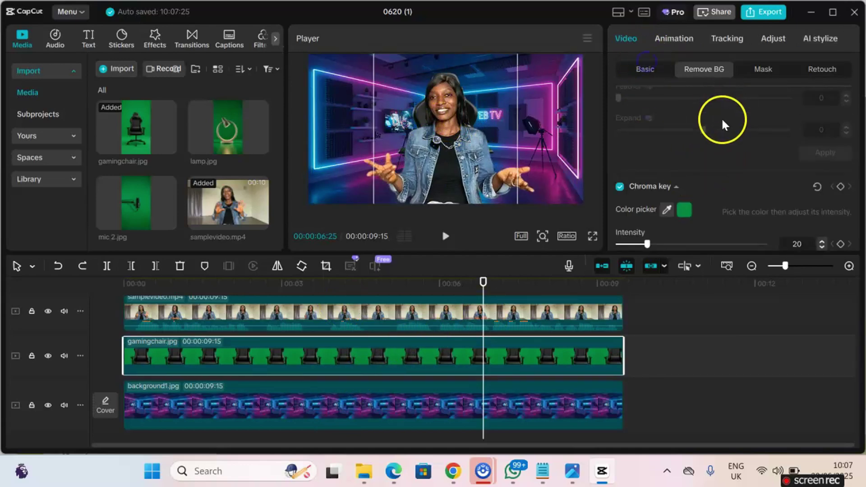
click(645, 69)
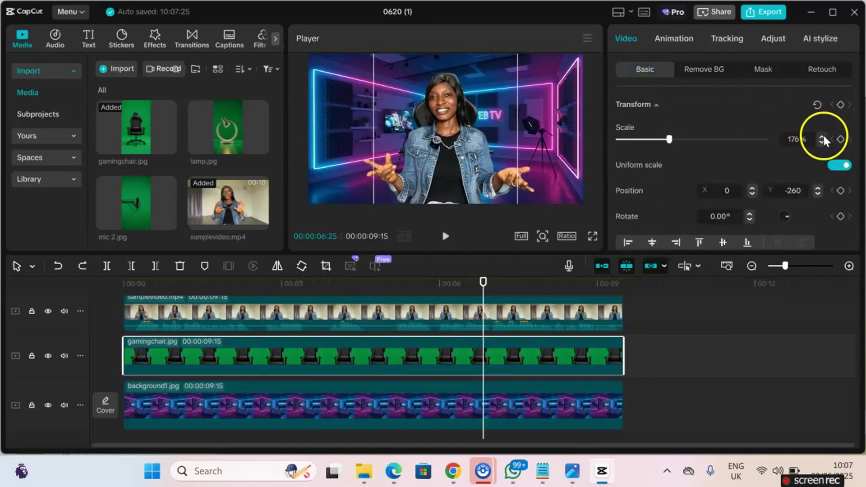
drag(823, 139, 823, 139)
click(523, 121)
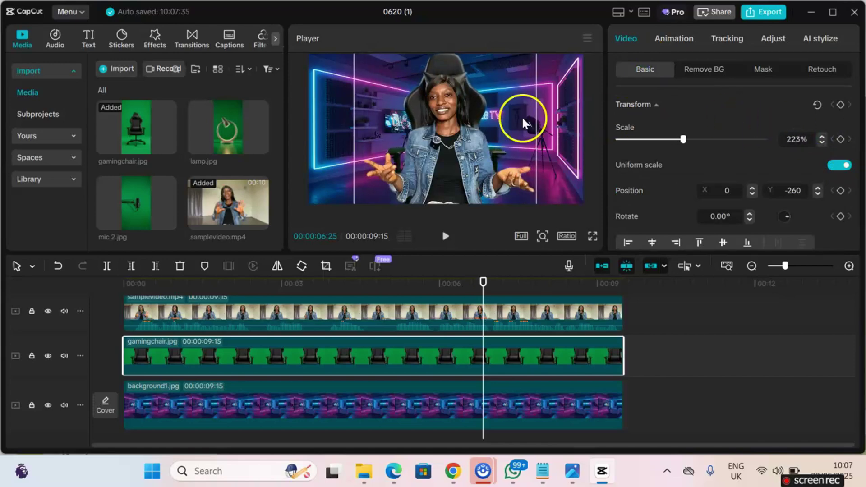
drag(523, 121, 521, 84)
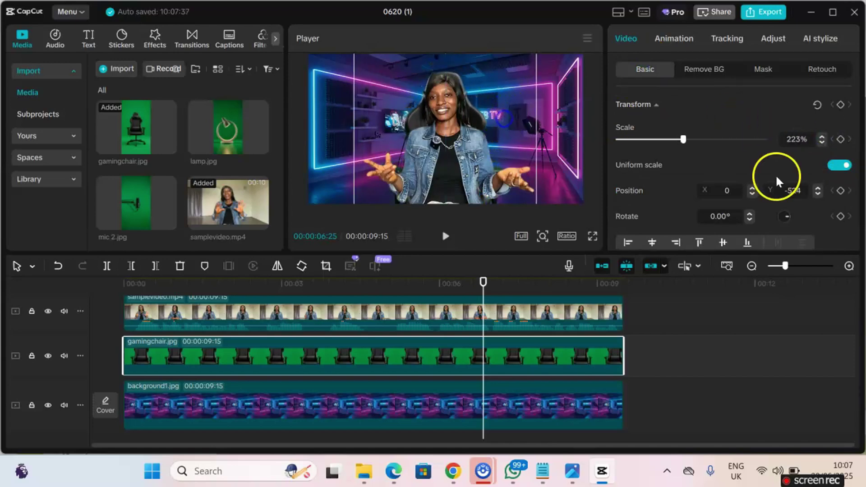
drag(822, 139, 823, 139)
click(491, 115)
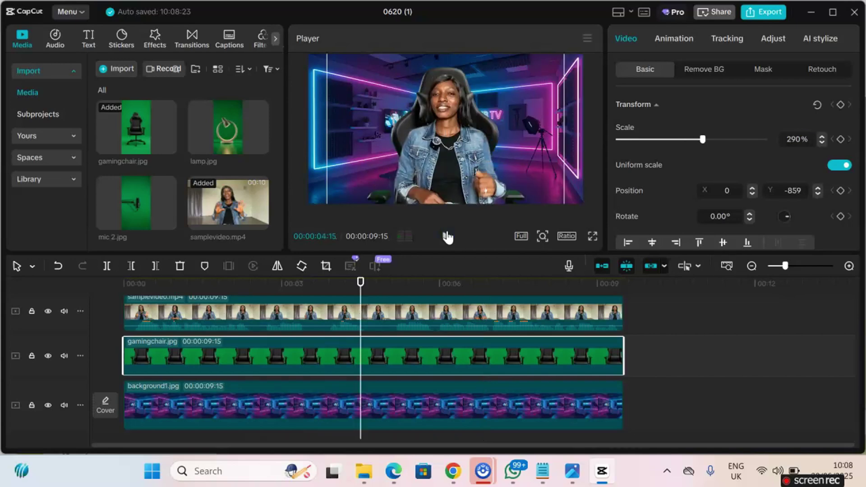
Step: Place table 1.jpg on a new track above samplevideo.mp4, starting at 00:00 and extended to 00:00:09:15
click(441, 353)
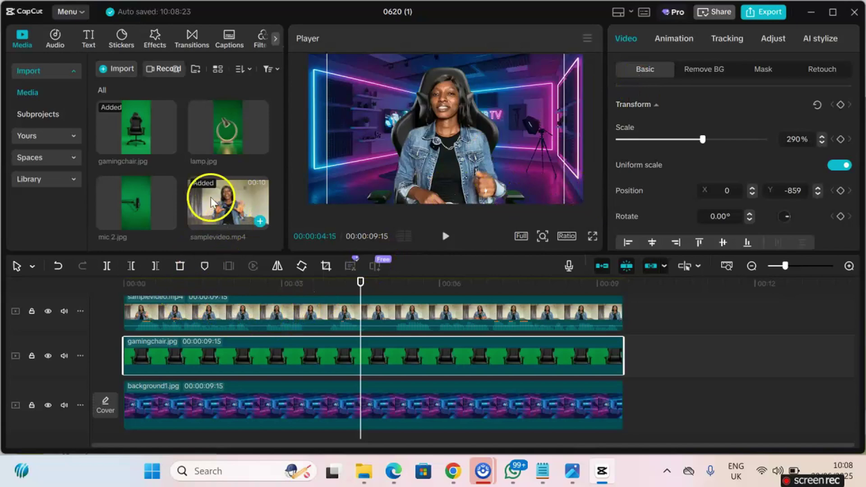
scroll(170, 174, down, 2)
drag(140, 206, 143, 294)
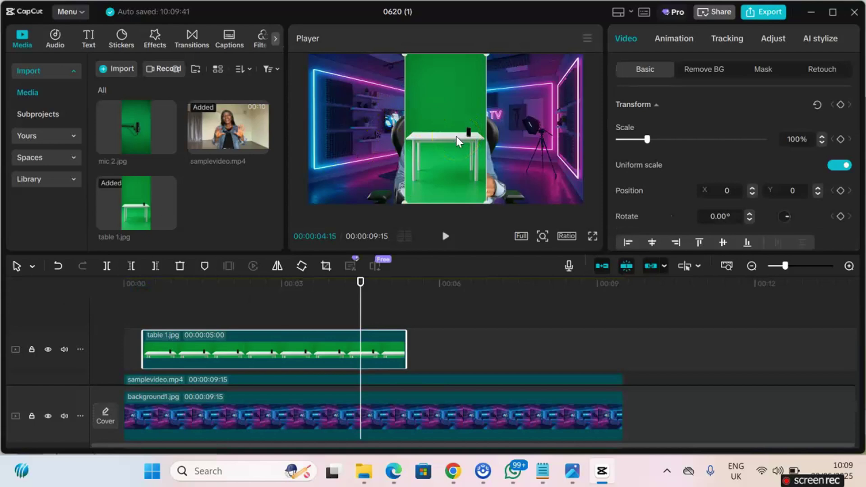
drag(261, 354, 252, 351)
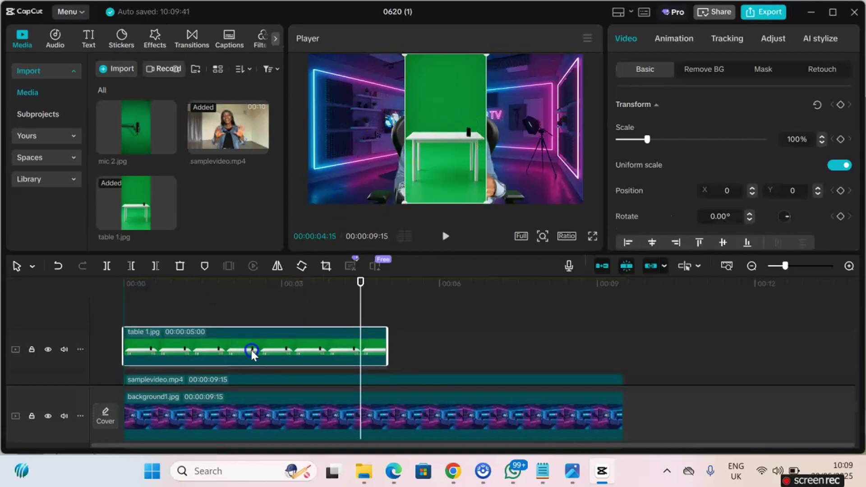
drag(388, 342, 624, 341)
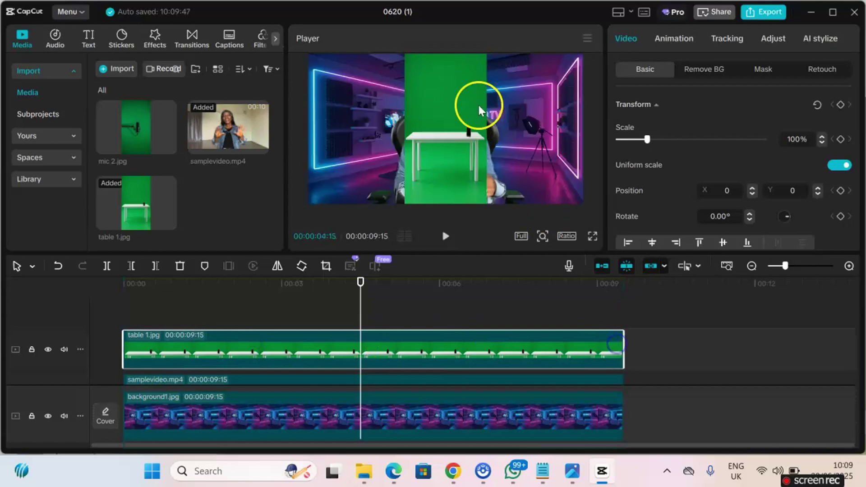
Step: Key out the green backdrop of table 1.jpg with Chroma key, picking the green above the tabletop
click(721, 70)
scroll(663, 190, down, 5)
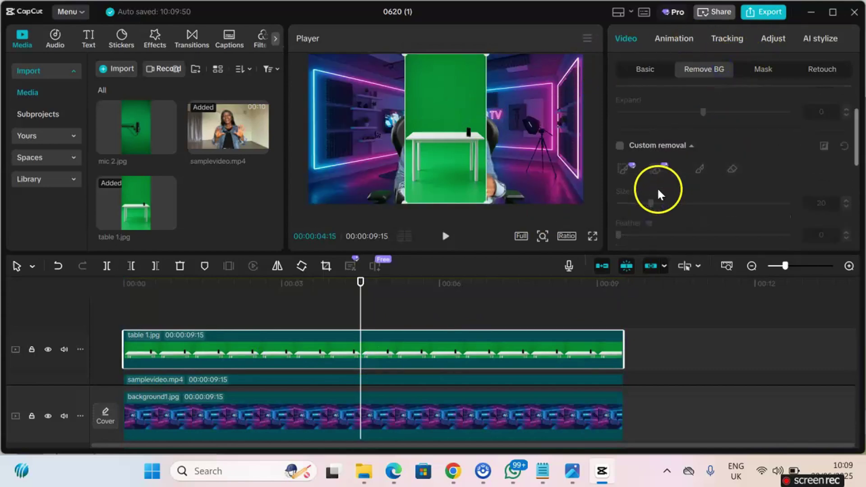
scroll(631, 153, down, 1)
click(620, 190)
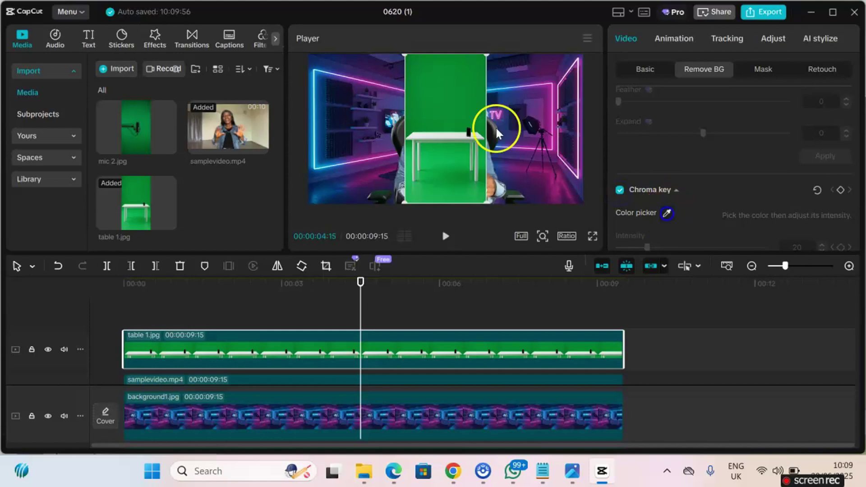
click(667, 213)
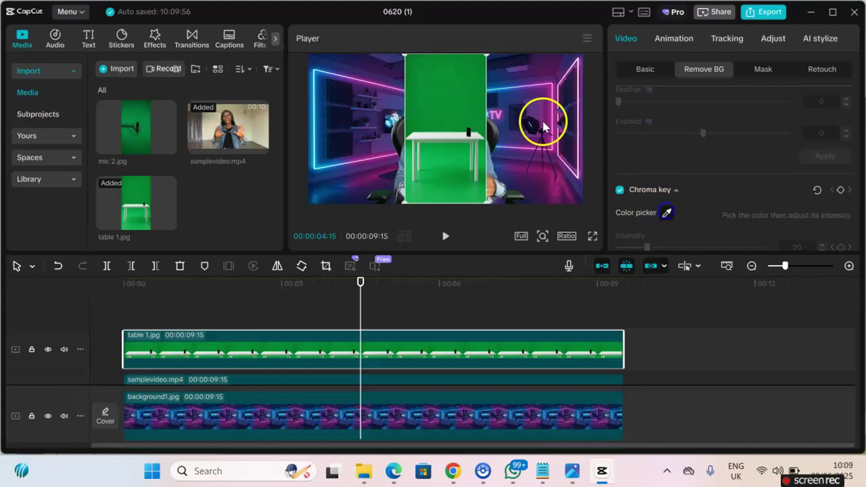
click(465, 79)
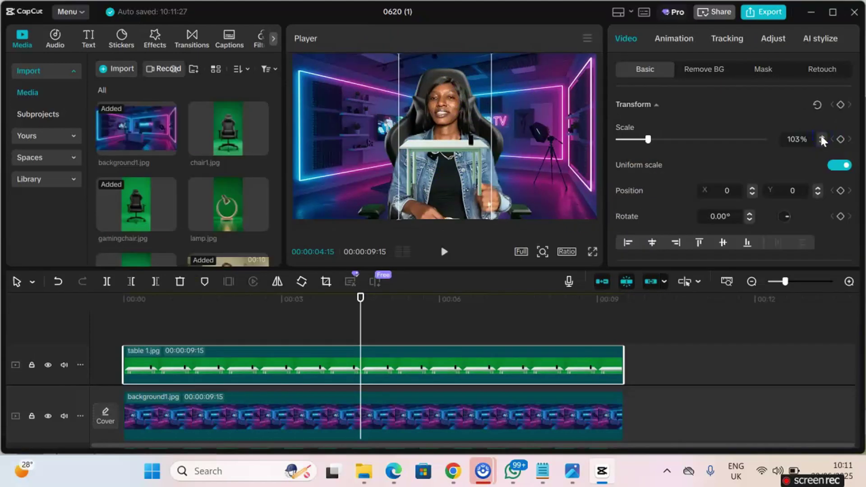
Step: Scale the table to 250% and lower it to about Y -645 in front of the speaker
click(821, 137)
drag(822, 140, 822, 139)
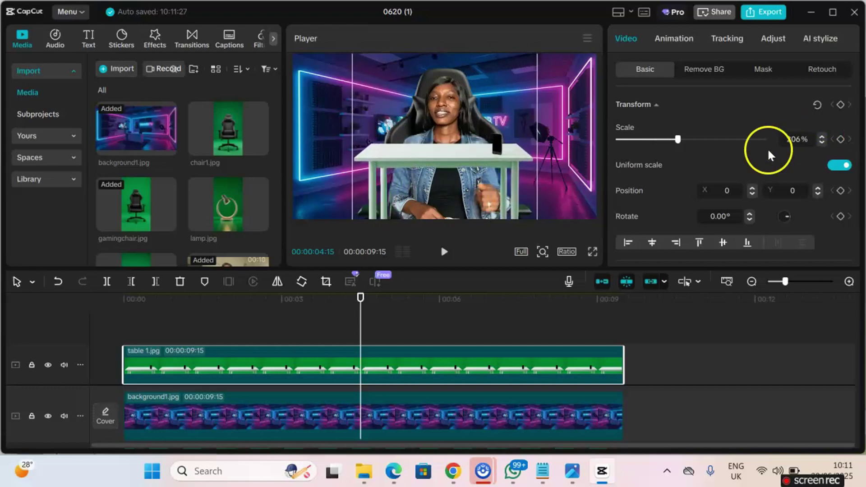
click(464, 214)
drag(464, 215, 477, 226)
drag(822, 140, 822, 139)
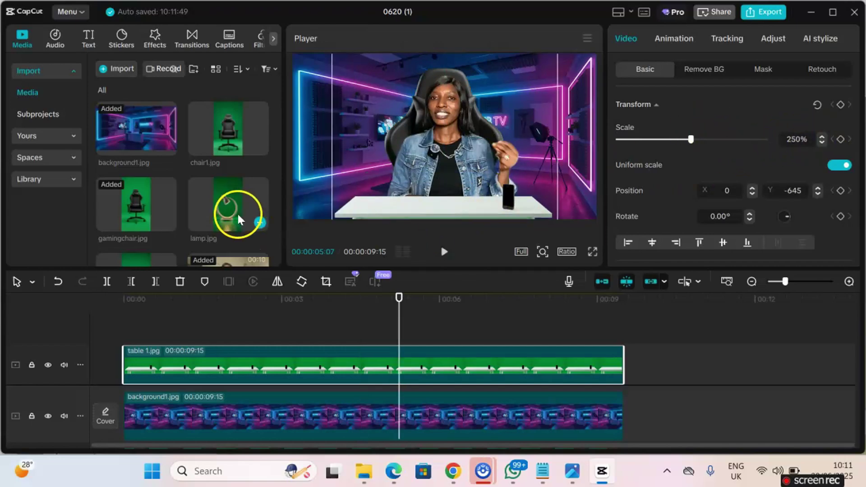
Step: Place lamp.jpg on a new track above table 1.jpg and turn on Chroma key with the color picker for it
drag(231, 228, 412, 324)
click(467, 110)
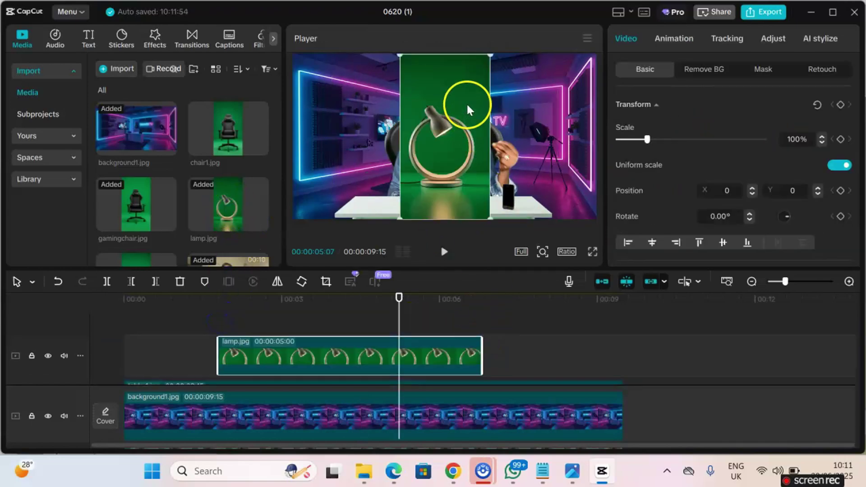
click(713, 70)
scroll(640, 199, down, 2)
scroll(619, 165, down, 1)
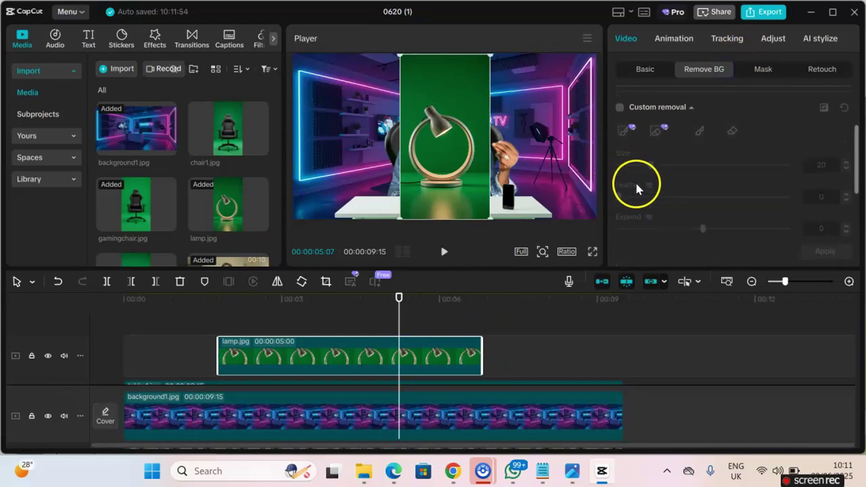
click(631, 181)
click(666, 197)
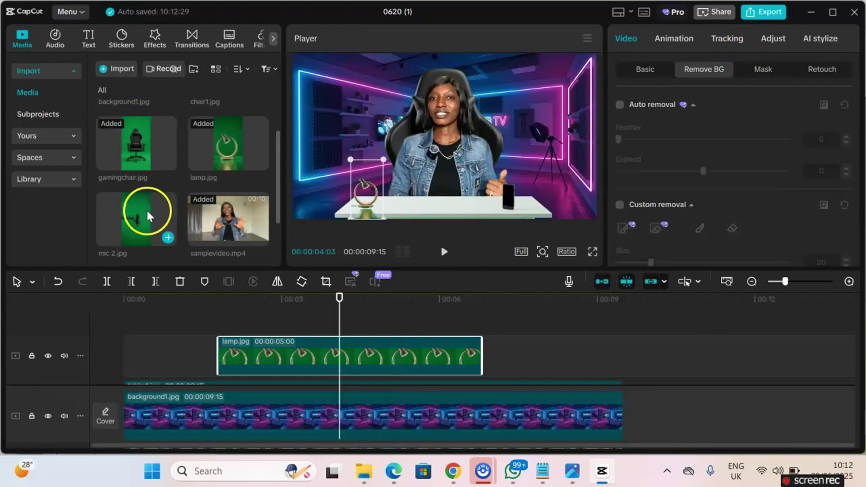
Step: Place mic 2.jpg on a new track above lamp.jpg and extend it at both ends to 00:00:09:15
drag(147, 217, 461, 322)
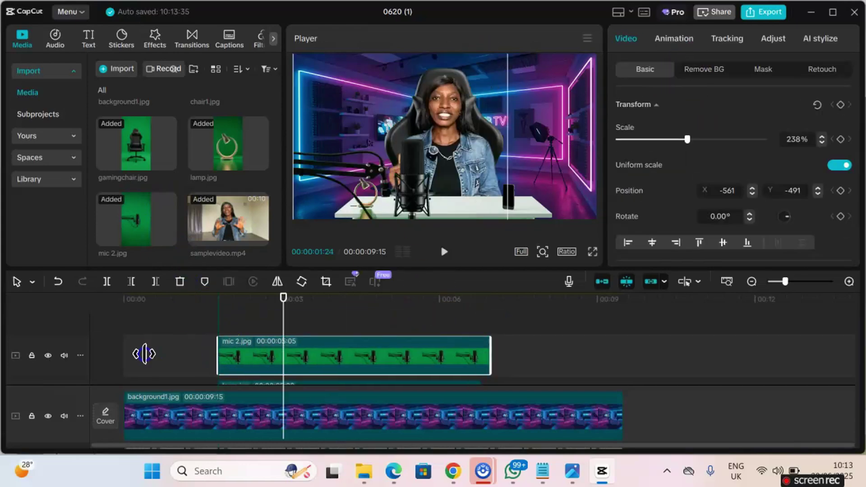
drag(145, 354, 123, 356)
drag(488, 359, 625, 368)
Step: Extend the lamp.jpg clip at both ends to span the full 00:00:09:15 and play back the composite
scroll(414, 353, down, 3)
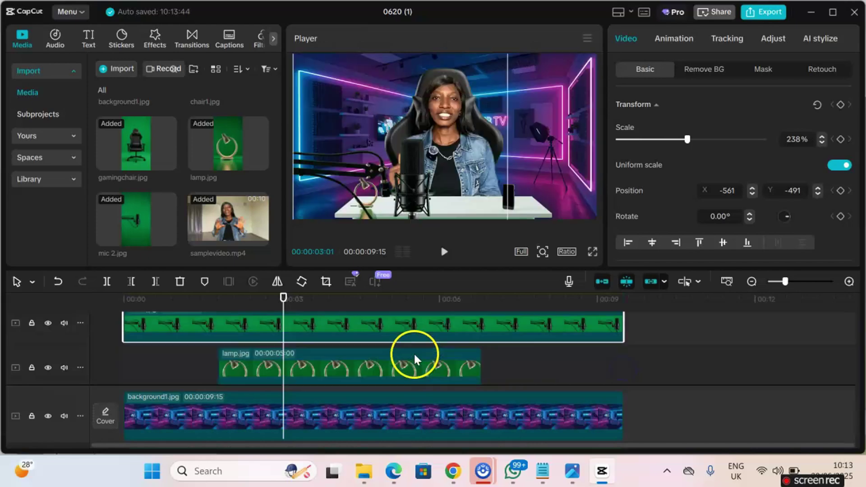
click(458, 344)
drag(479, 347, 621, 361)
drag(217, 349, 116, 341)
click(329, 235)
click(474, 256)
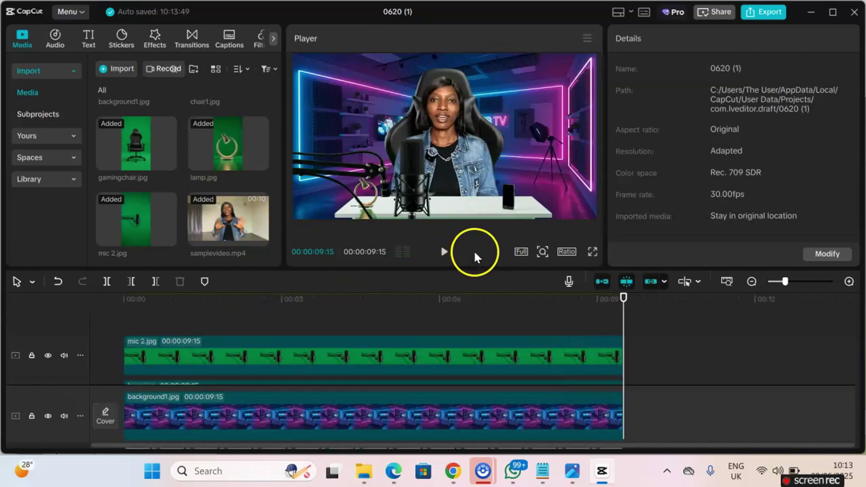
Step: Select the microphone prop in the preview and open the export settings for the project
click(402, 187)
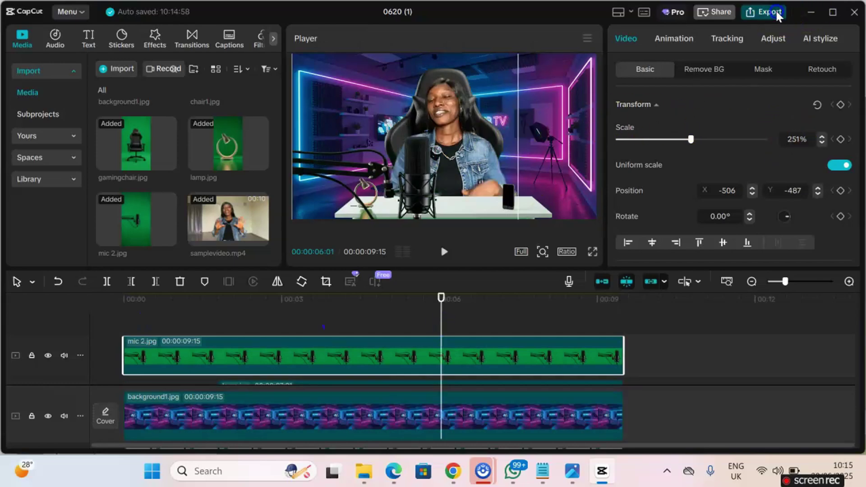
click(777, 15)
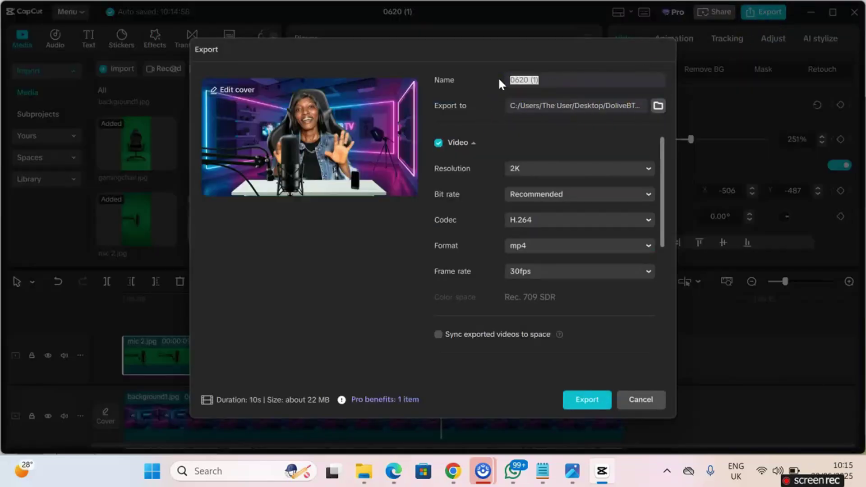